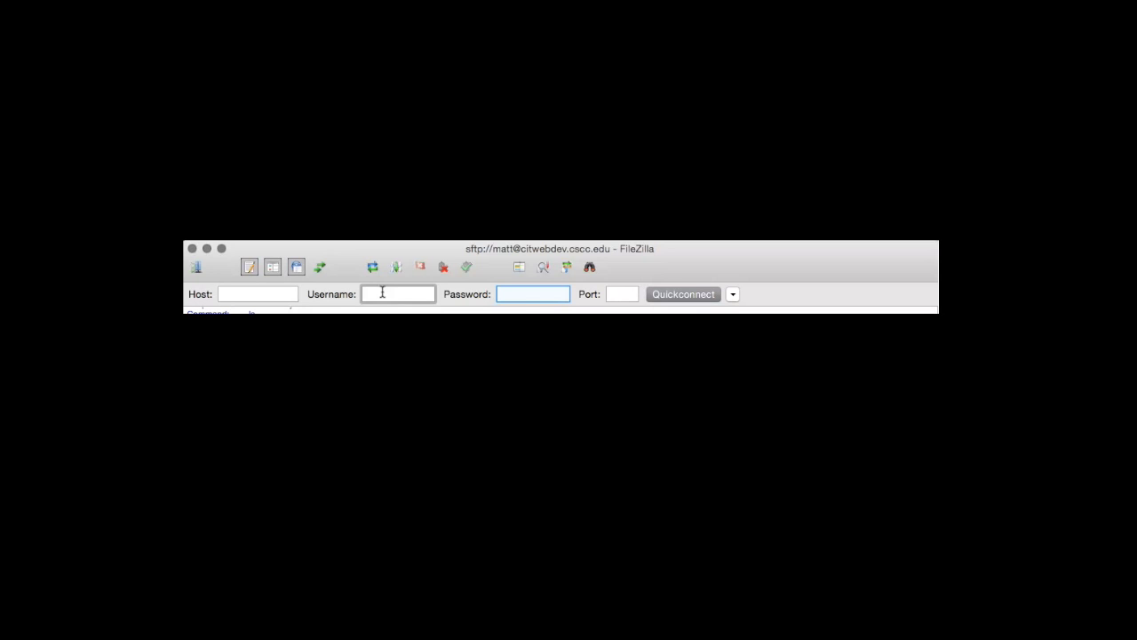
pyautogui.press('Tab')
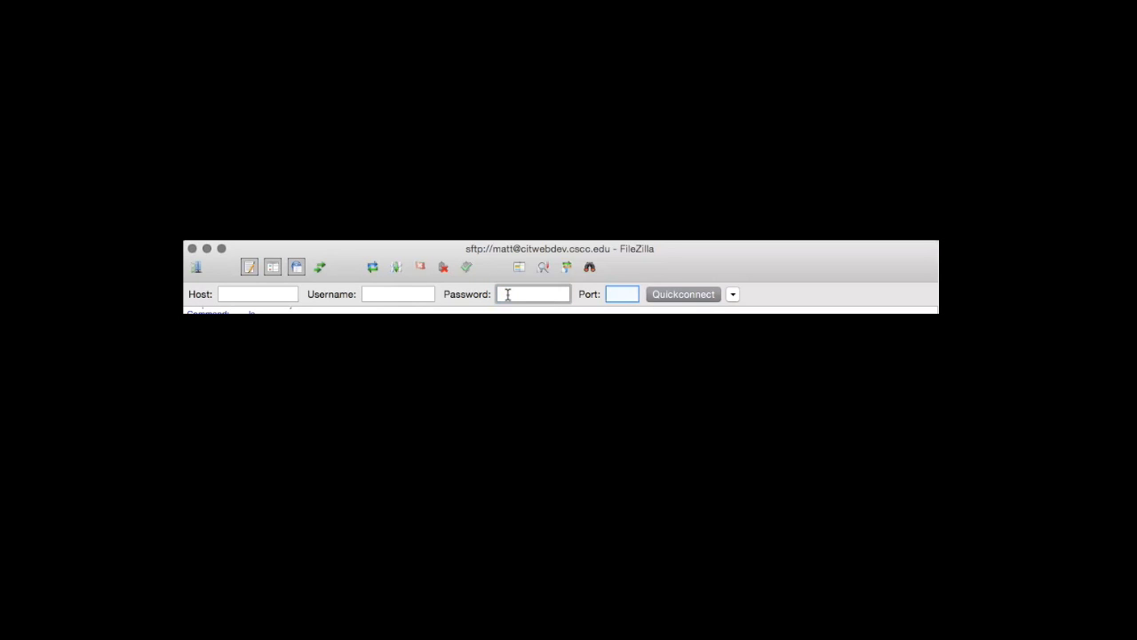
pyautogui.click(620, 296)
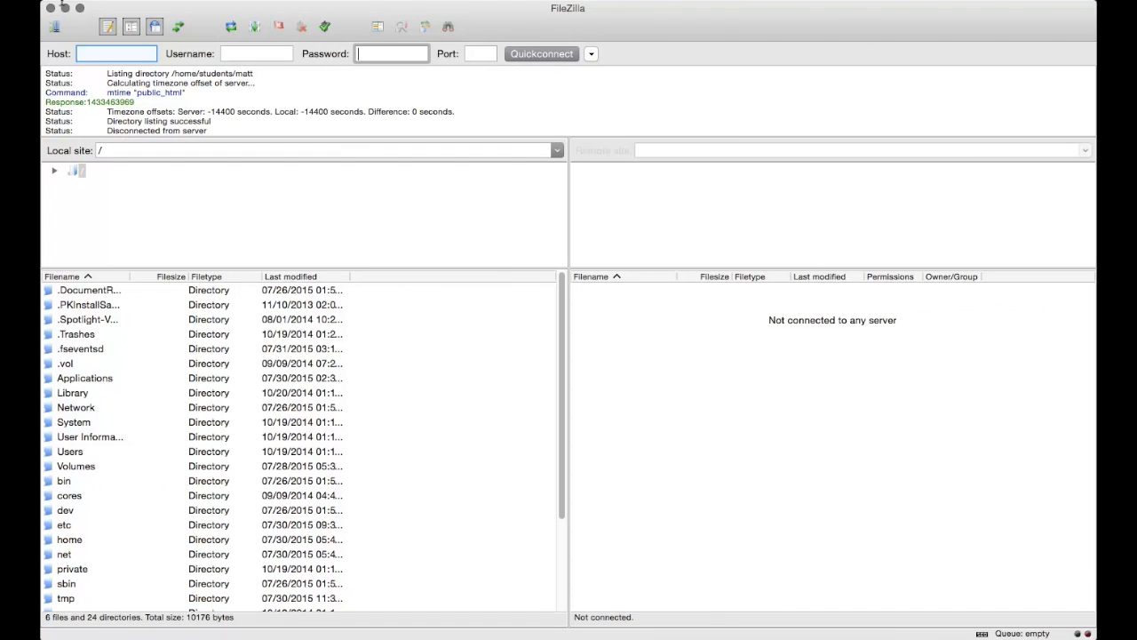
# Connect to host citwebdev.cscc.edu on port 22, entering the account username and password.
pyautogui.click(140, 55)
pyautogui.write('citwebdev.cs')
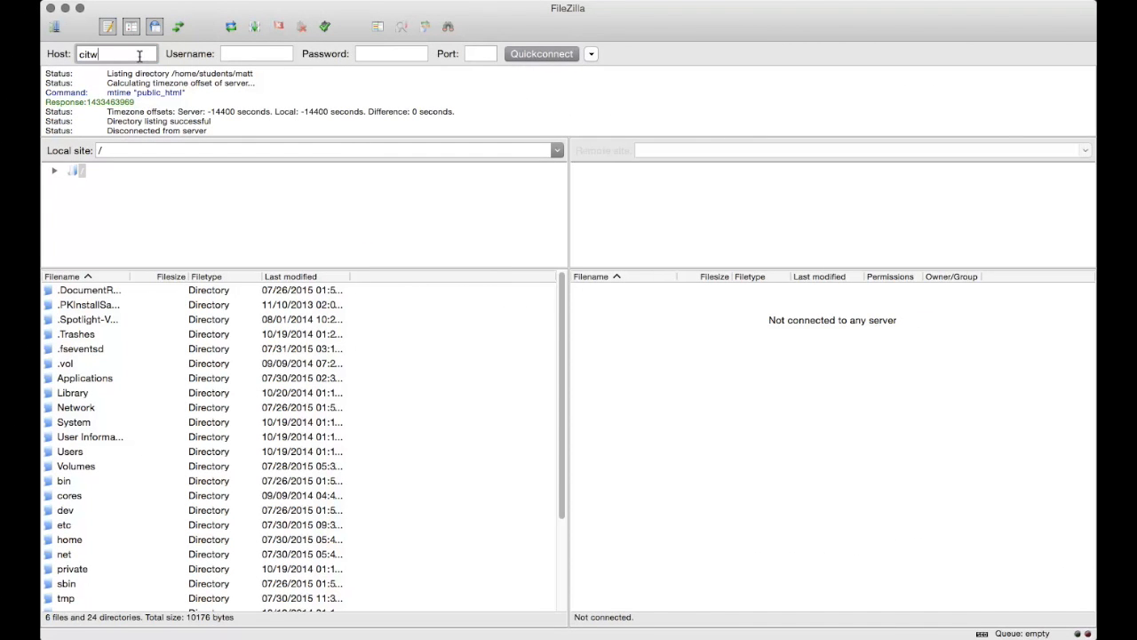
pyautogui.write('cc.edu')
pyautogui.press('Tab')
pyautogui.write('mat')
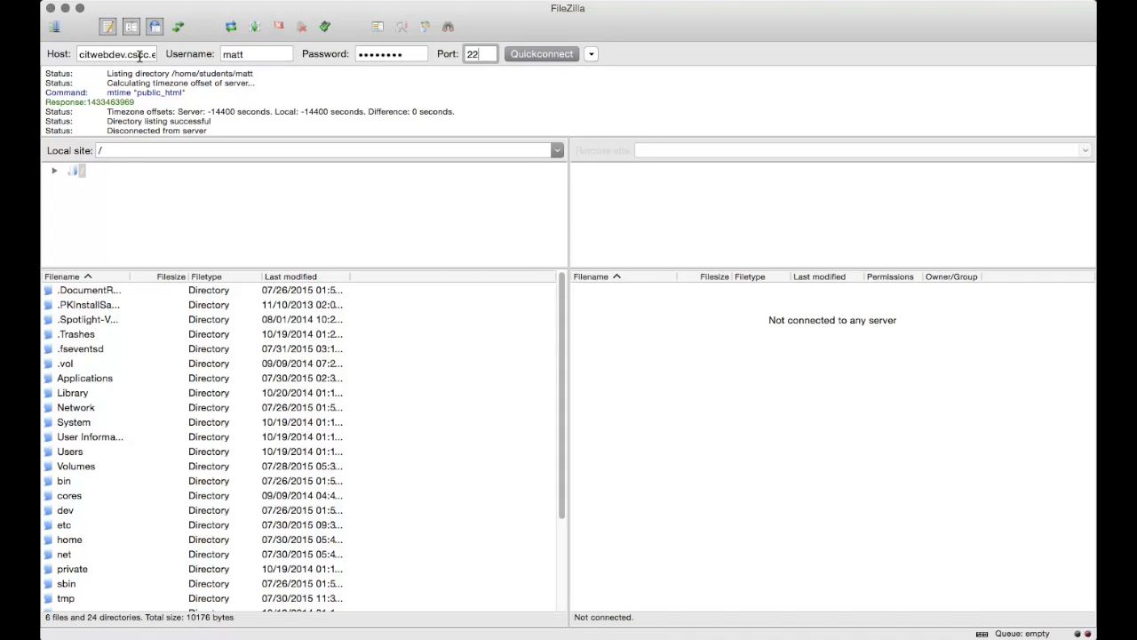
pyautogui.press('Tab')
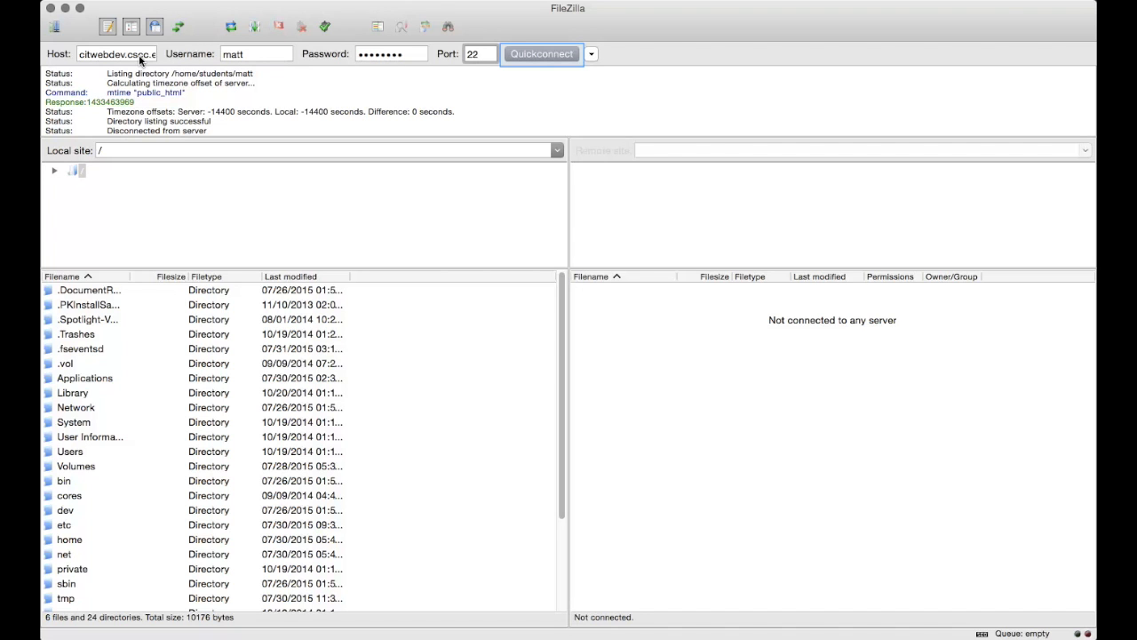
pyautogui.click(525, 56)
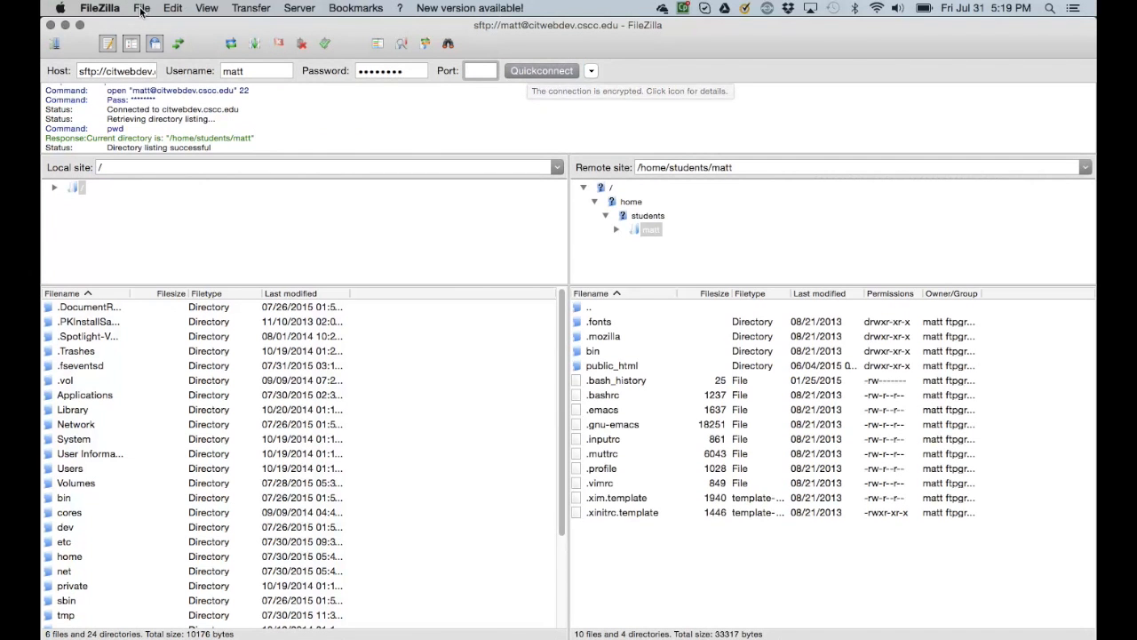
# Copy the current connection to the Site Manager as WebDev and save the entry.
pyautogui.click(142, 9)
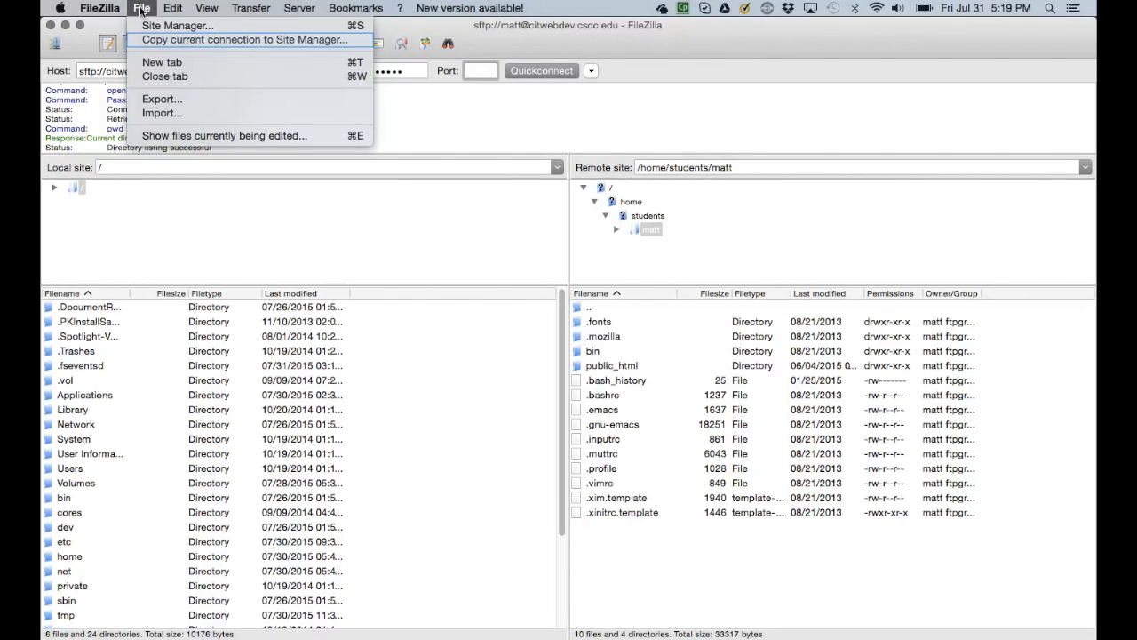
pyautogui.click(180, 40)
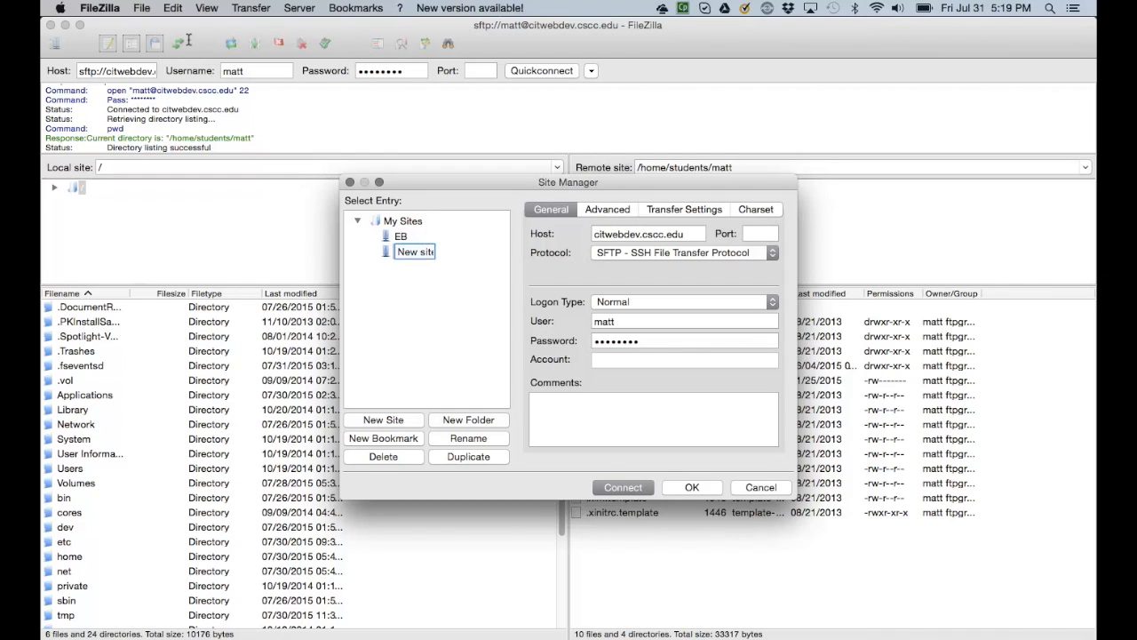
pyautogui.write('WebDev')
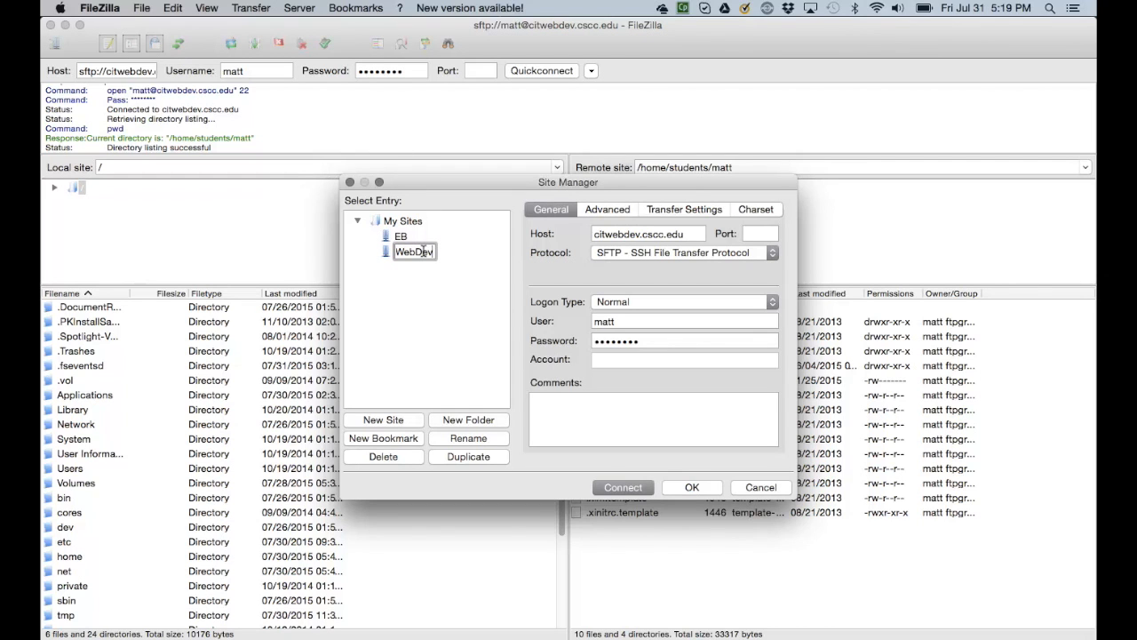
pyautogui.press('Return')
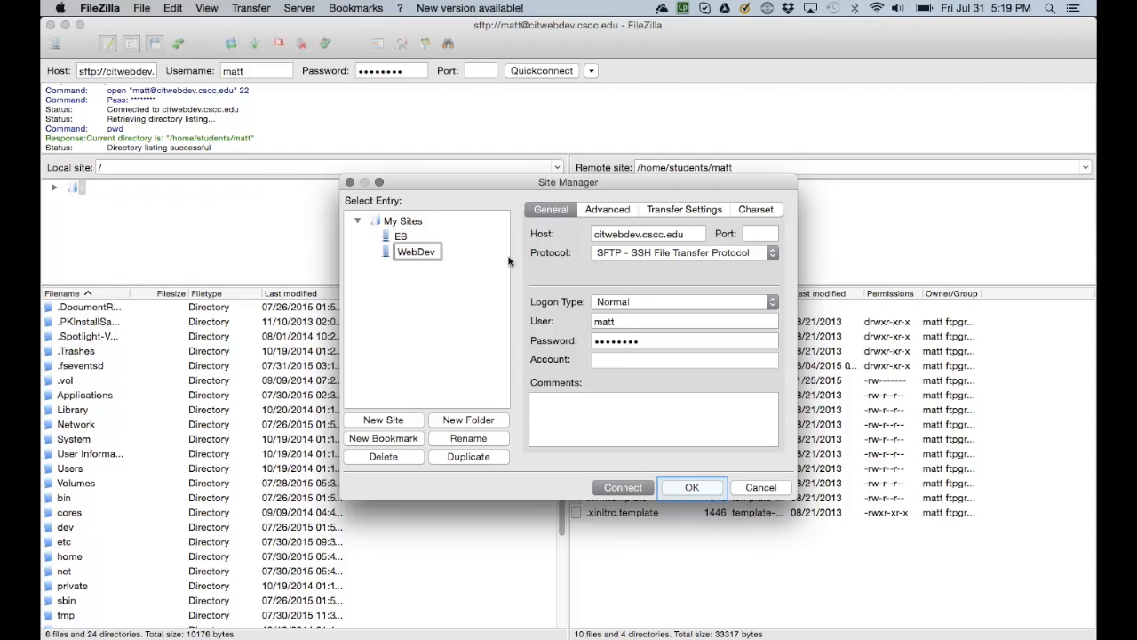
pyautogui.click(701, 487)
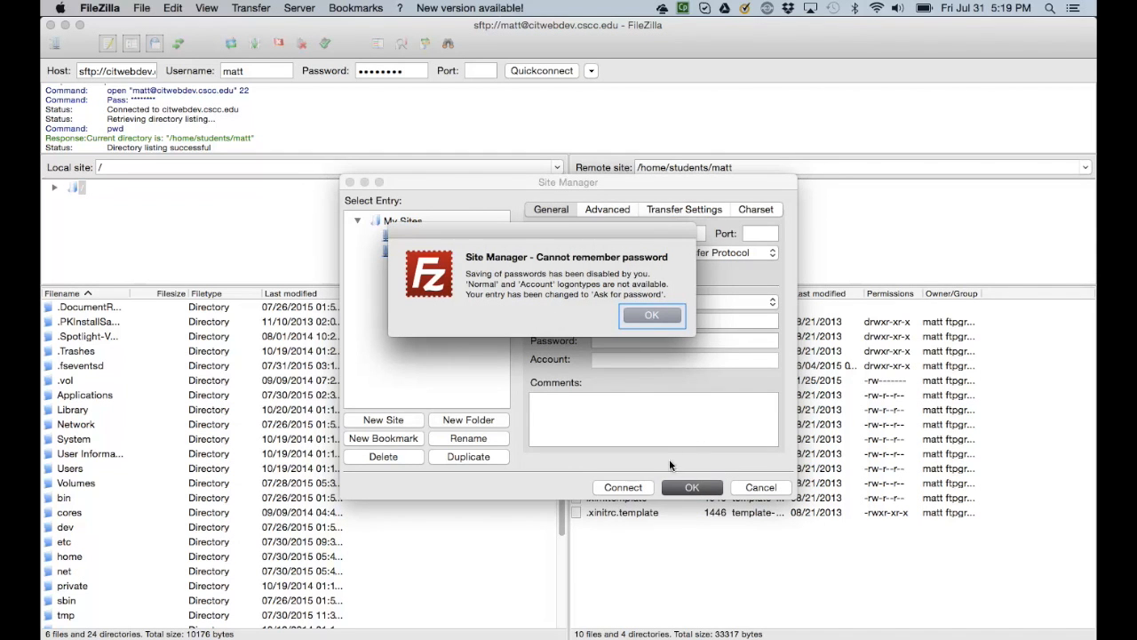
pyautogui.click(652, 316)
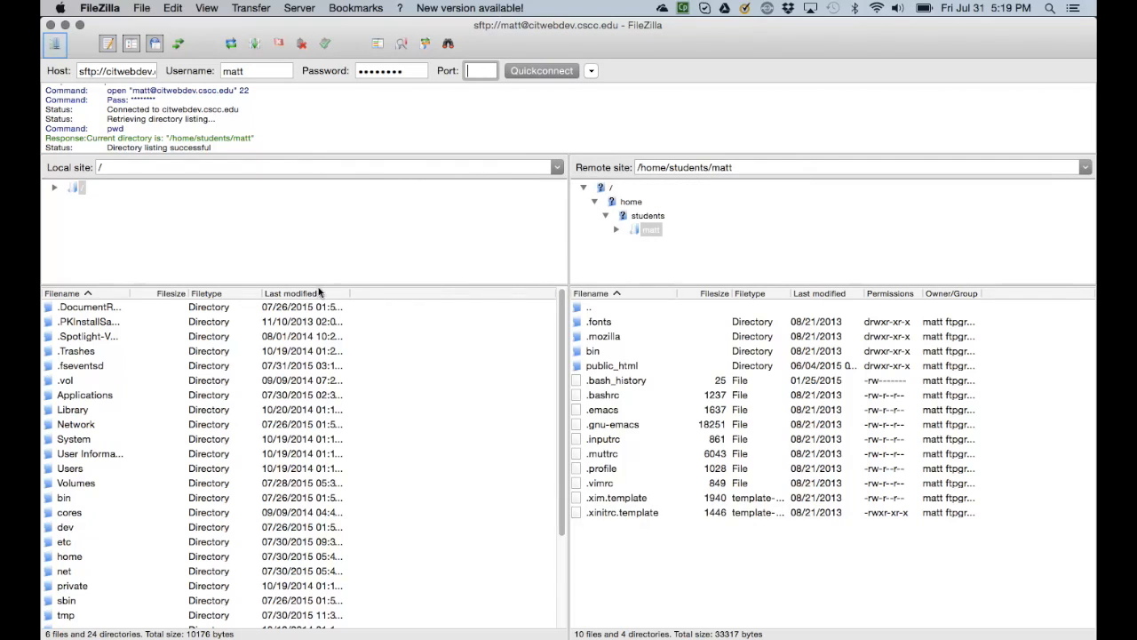
# Reconnect to the citwebdev.cscc.edu server, re-entering the account password.
pyautogui.click(54, 44)
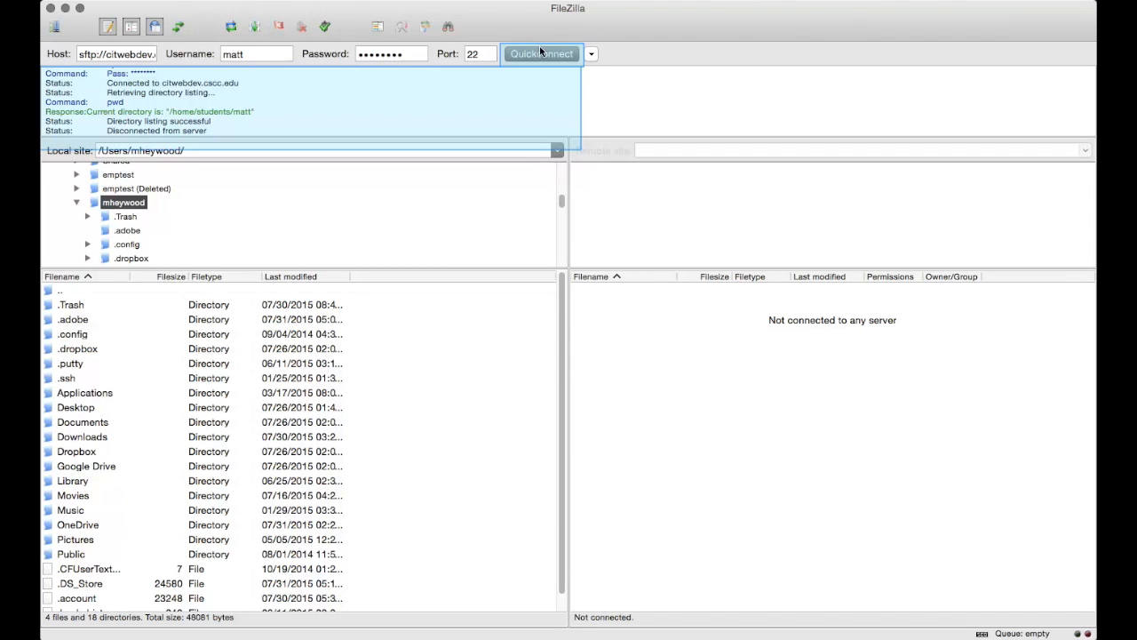
pyautogui.click(542, 54)
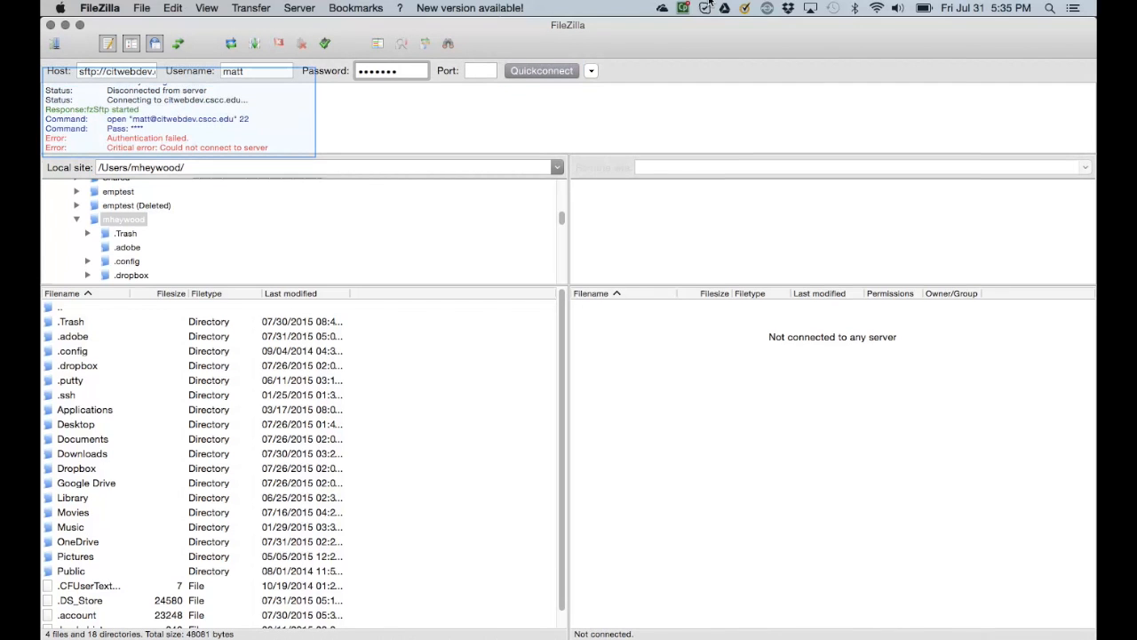
pyautogui.click(686, 9)
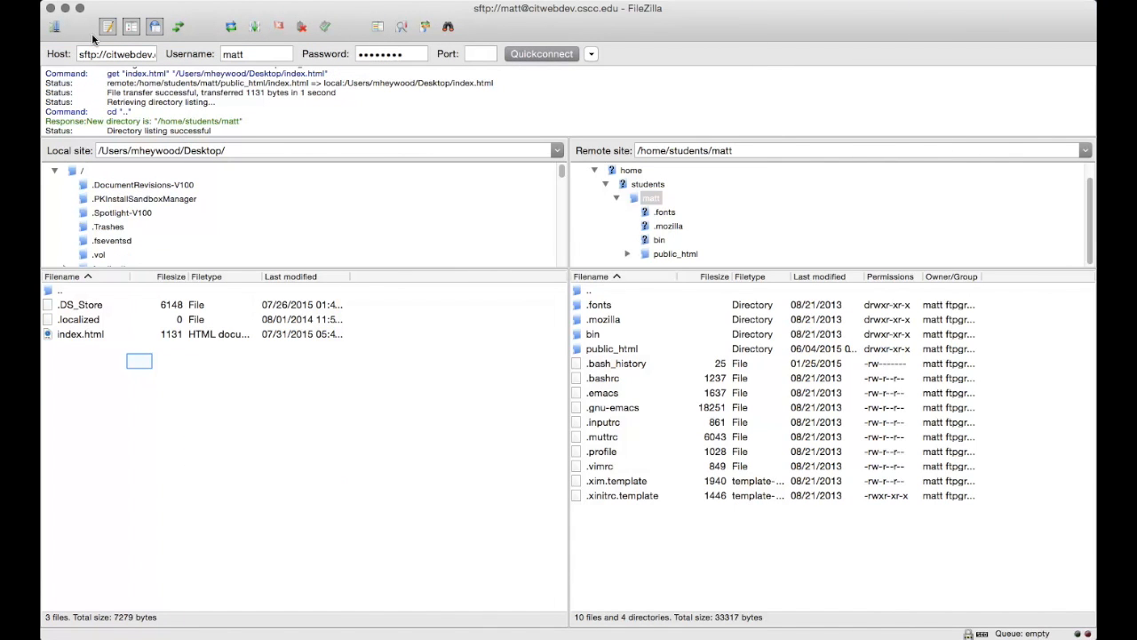
# Browse the local Downloads, Desktop and Documents folders, ending in the Desktop folder.
pyautogui.scroll(-1, 173, 220)
pyautogui.scroll(-10, 174, 220)
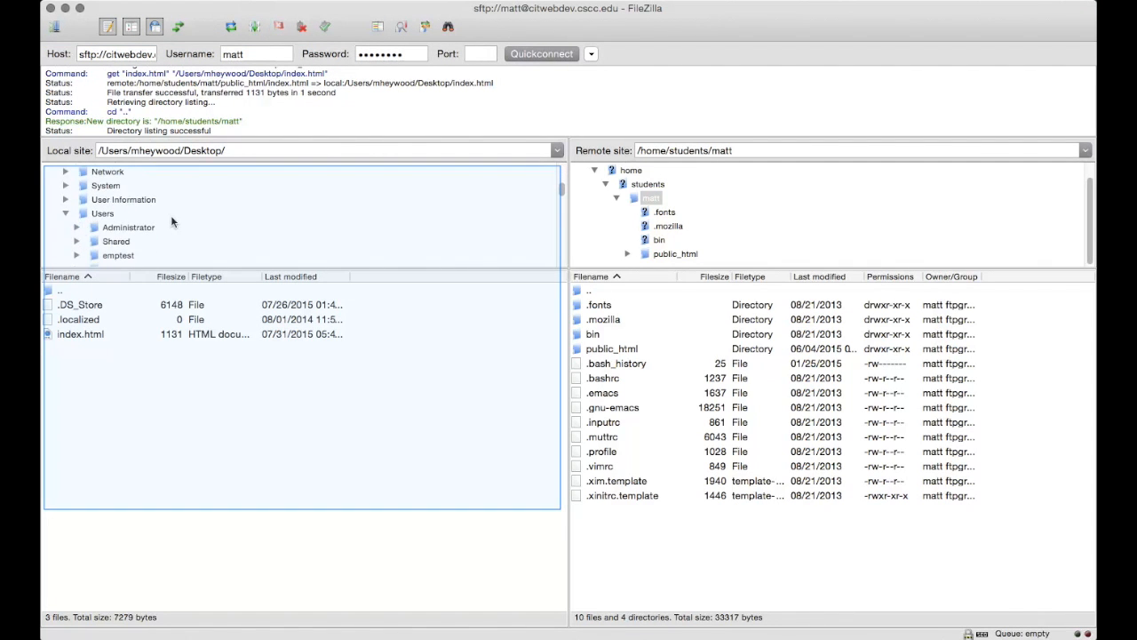
pyautogui.scroll(-8, 173, 221)
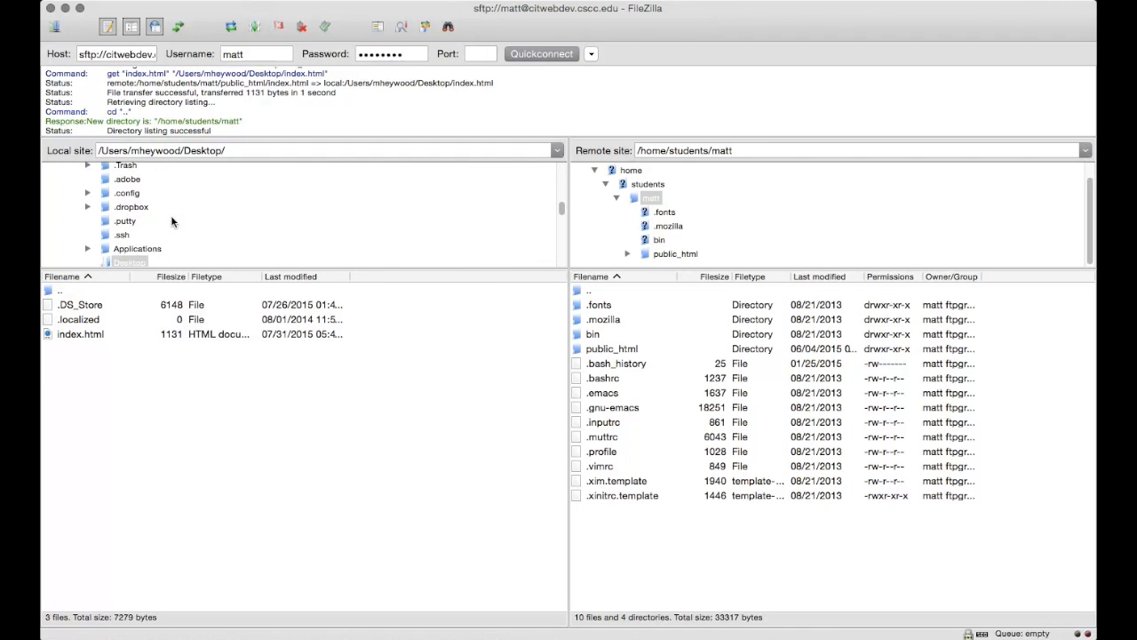
pyautogui.scroll(-6, 172, 222)
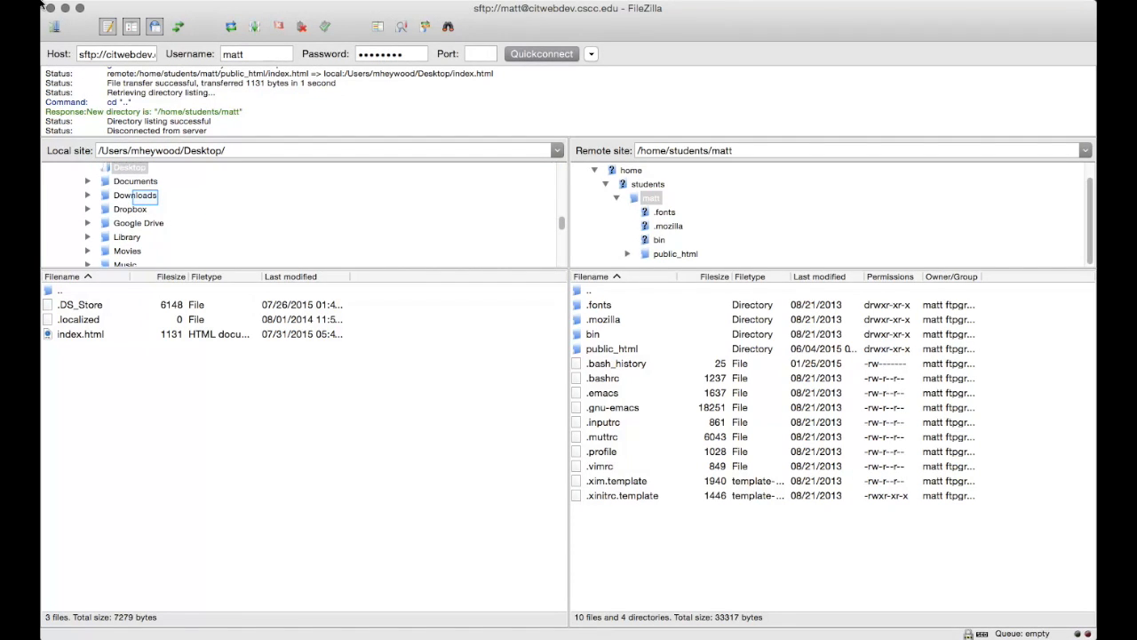
pyautogui.click(145, 200)
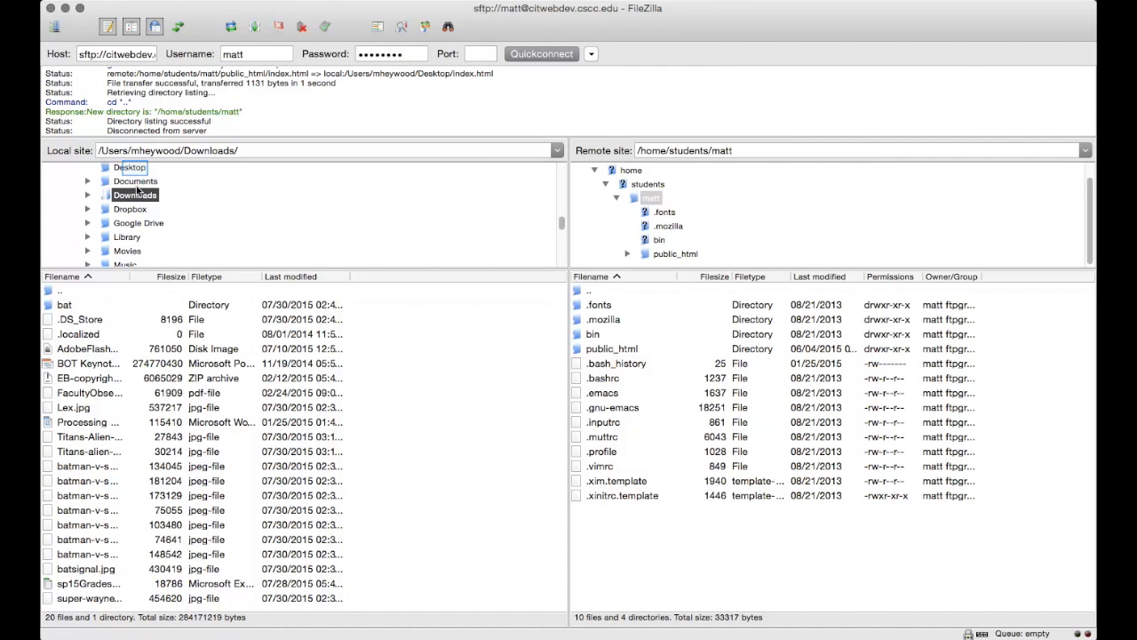
pyautogui.click(135, 169)
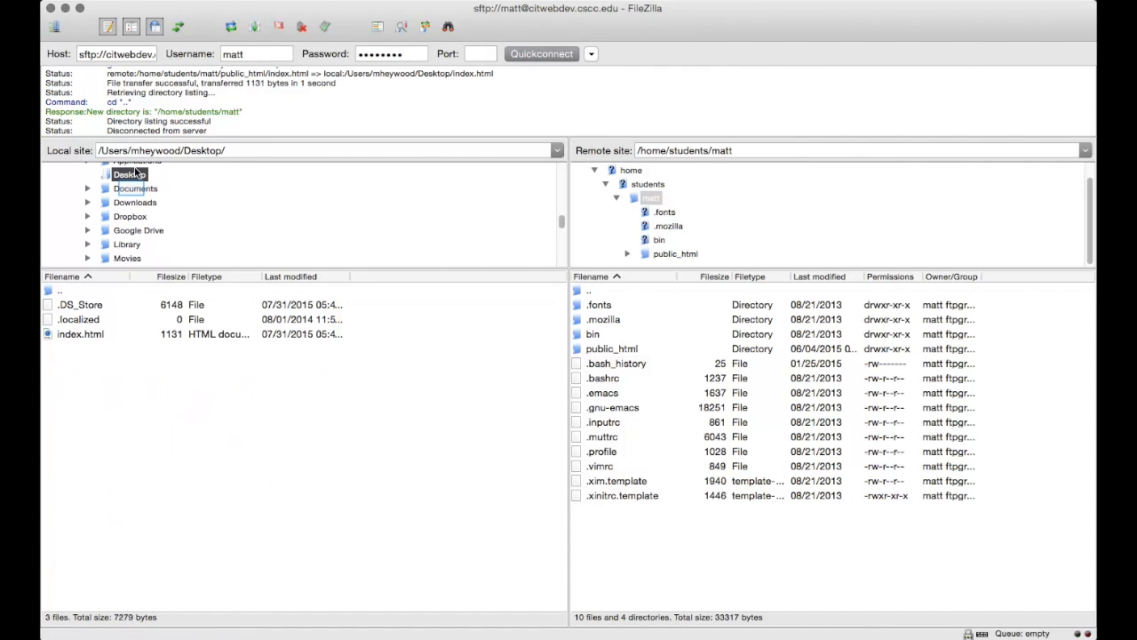
pyautogui.click(133, 189)
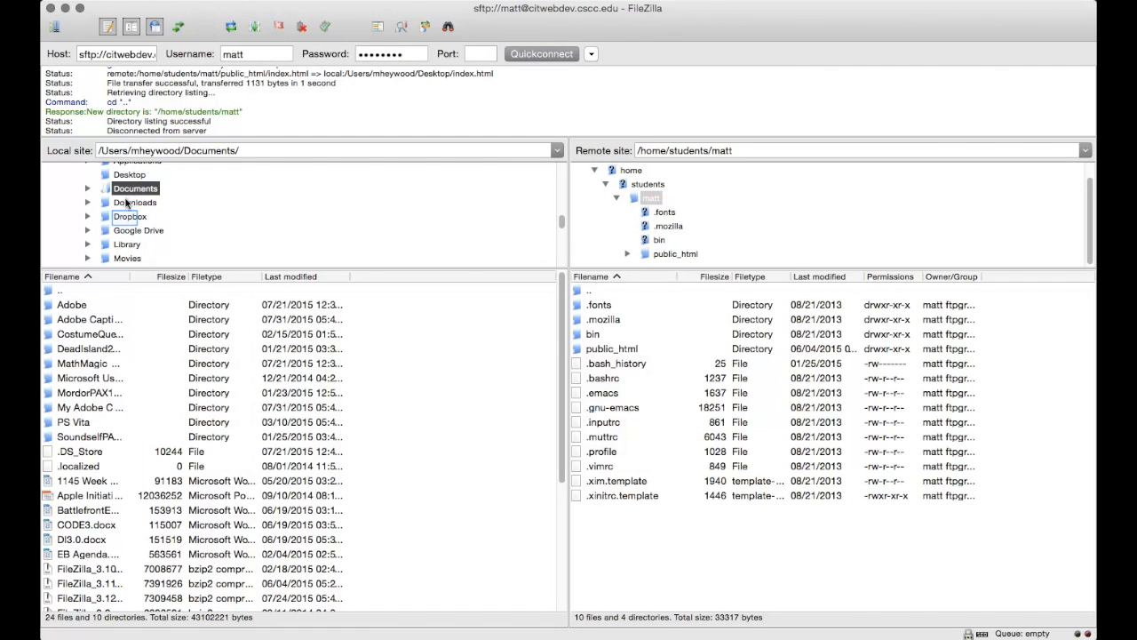
pyautogui.click(128, 204)
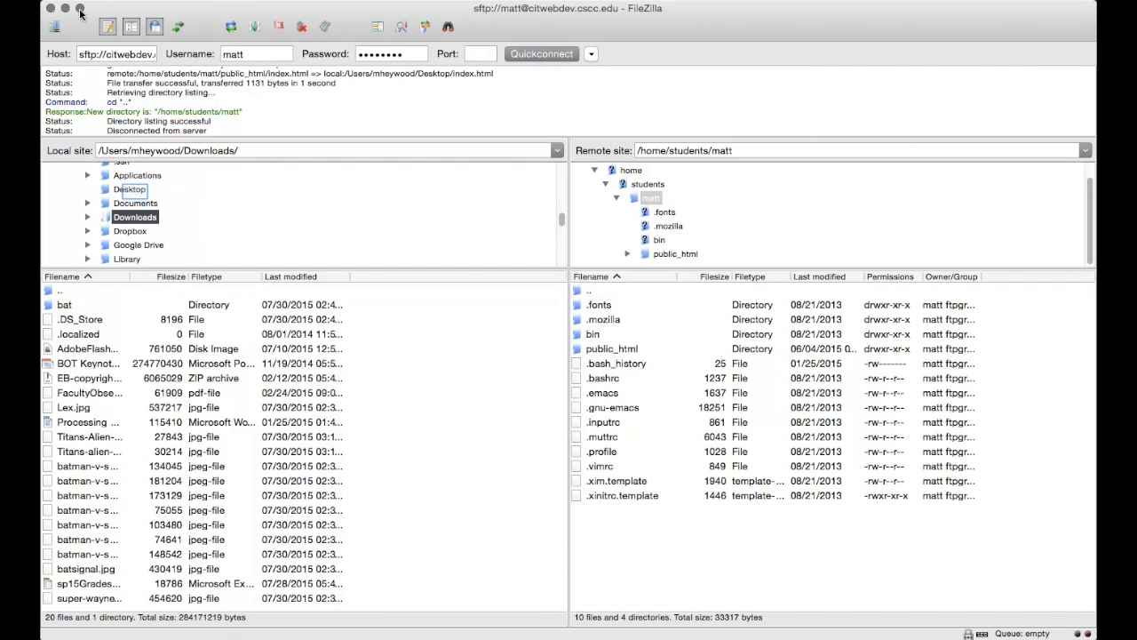
pyautogui.click(135, 192)
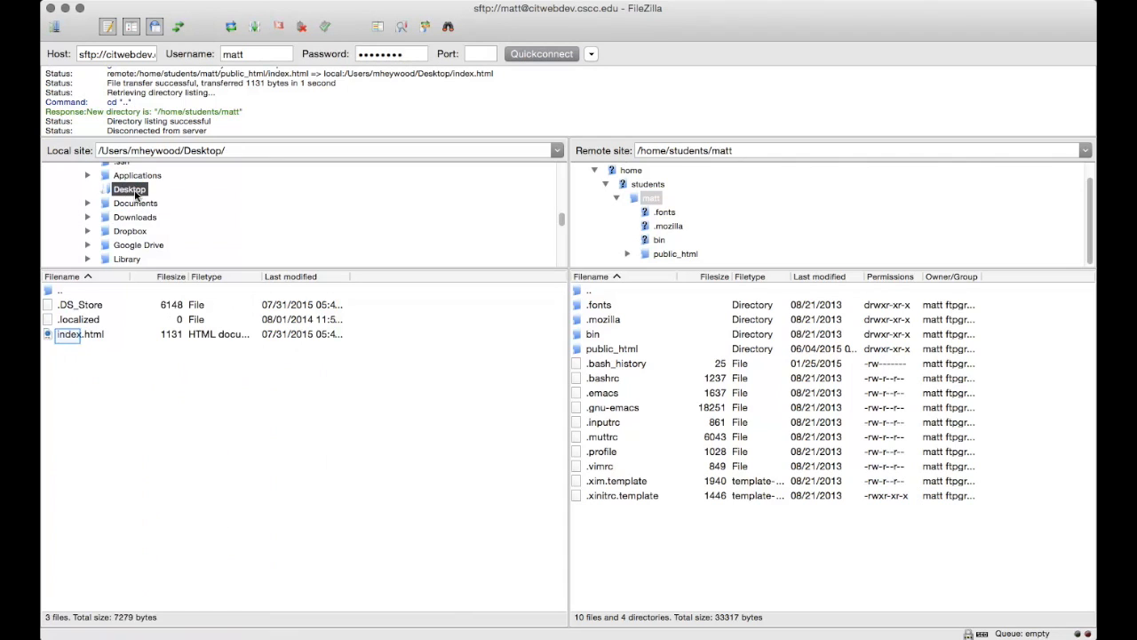
# Select index.html in the local Desktop folder and browse the remote .fonts, .mozilla, bin and public_html folders.
pyautogui.click(67, 336)
pyautogui.moveTo(67, 335); pyautogui.dragTo(779, 222)
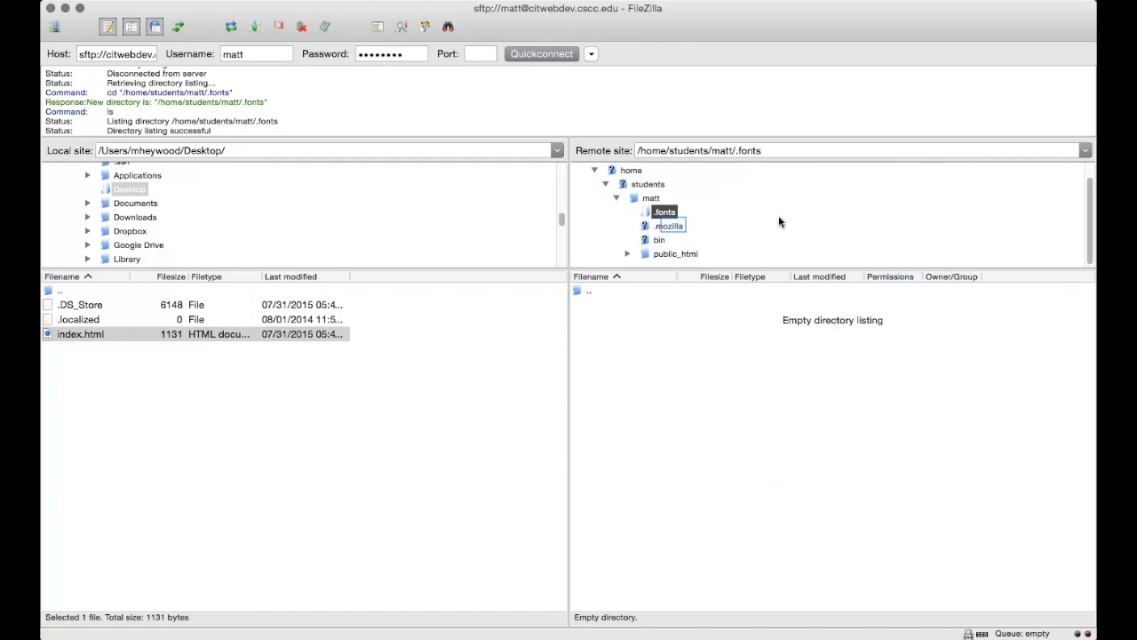
pyautogui.click(675, 228)
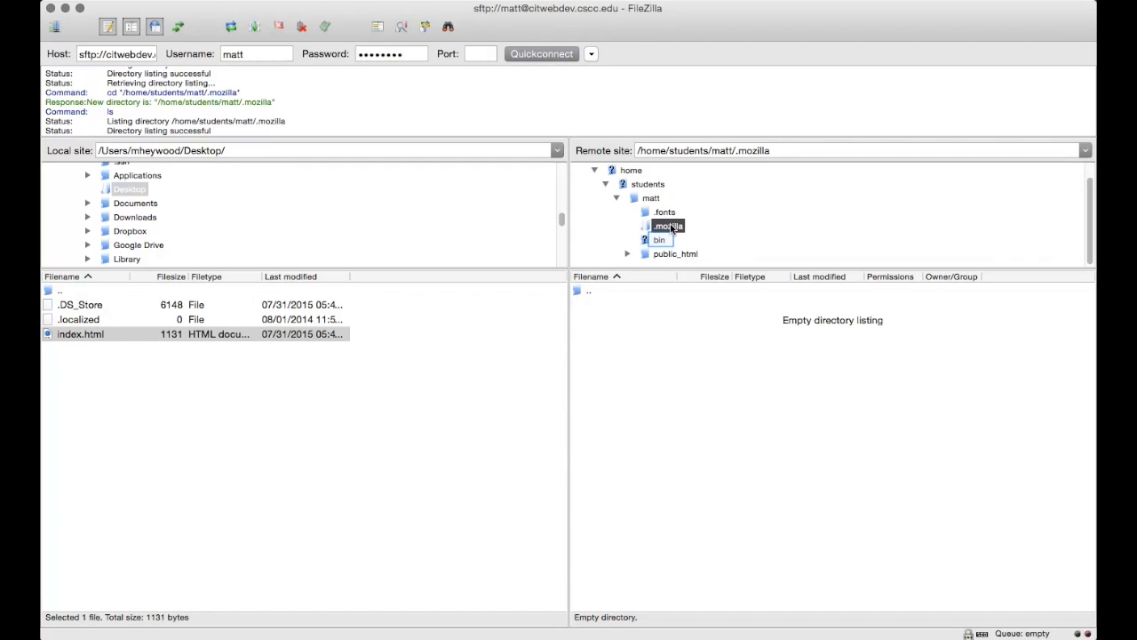
pyautogui.click(660, 241)
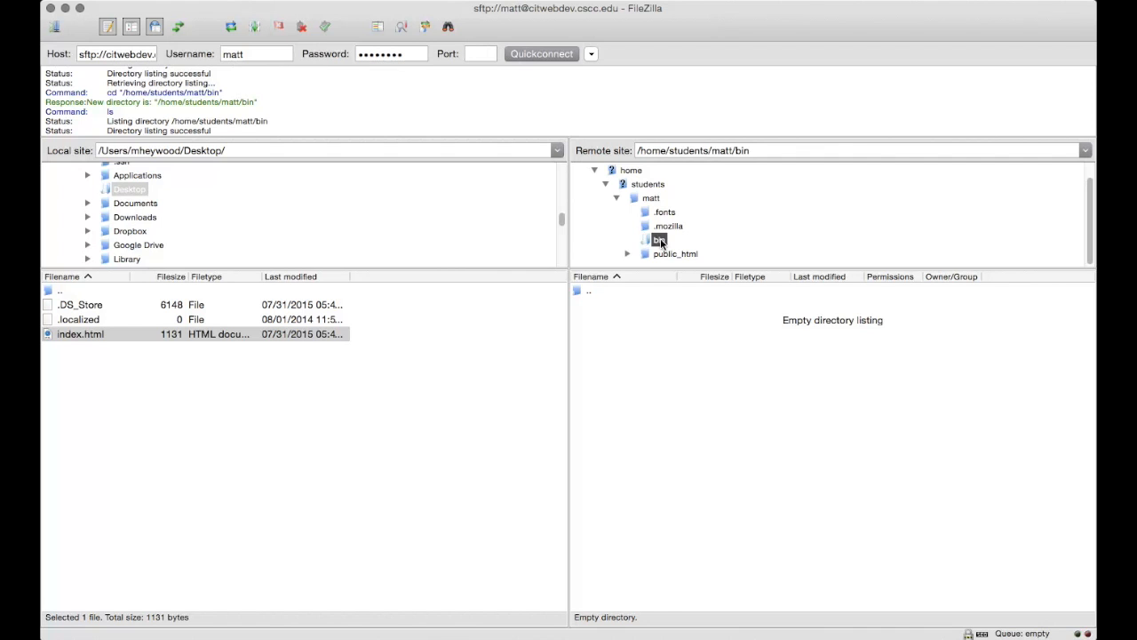
pyautogui.rightClick(664, 256)
pyautogui.click(666, 256)
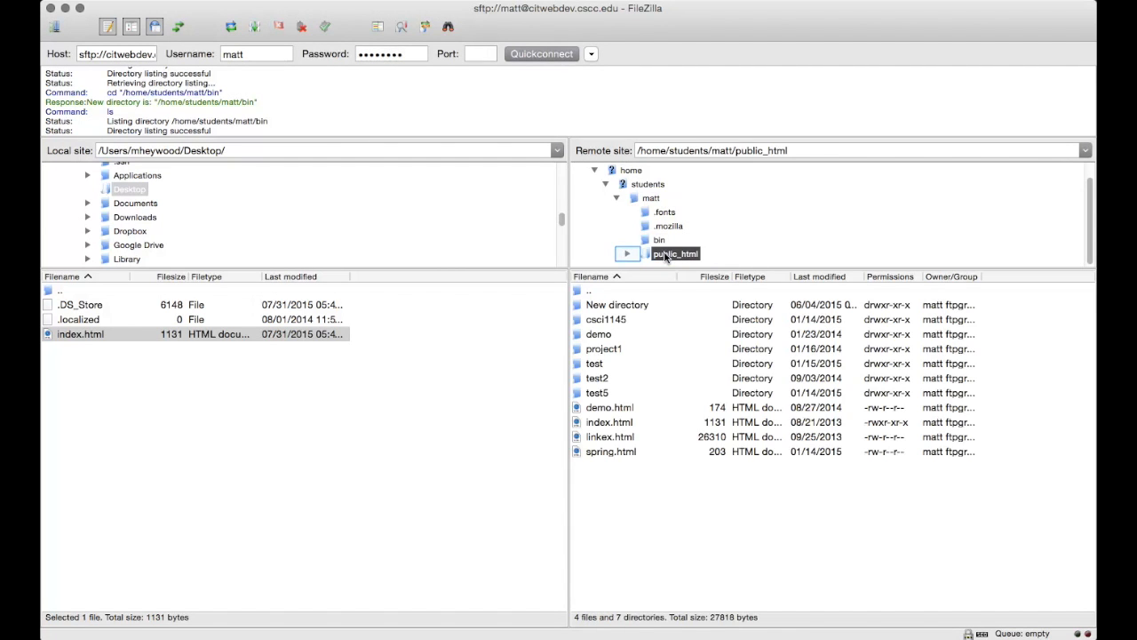
# Expand the remote public_html folder in the directory tree, look through its subfolders and collapse it.
pyautogui.click(628, 255)
pyautogui.scroll(-3, 627, 257)
pyautogui.scroll(3, 627, 258)
pyautogui.scroll(1, 627, 257)
pyautogui.scroll(-3, 681, 250)
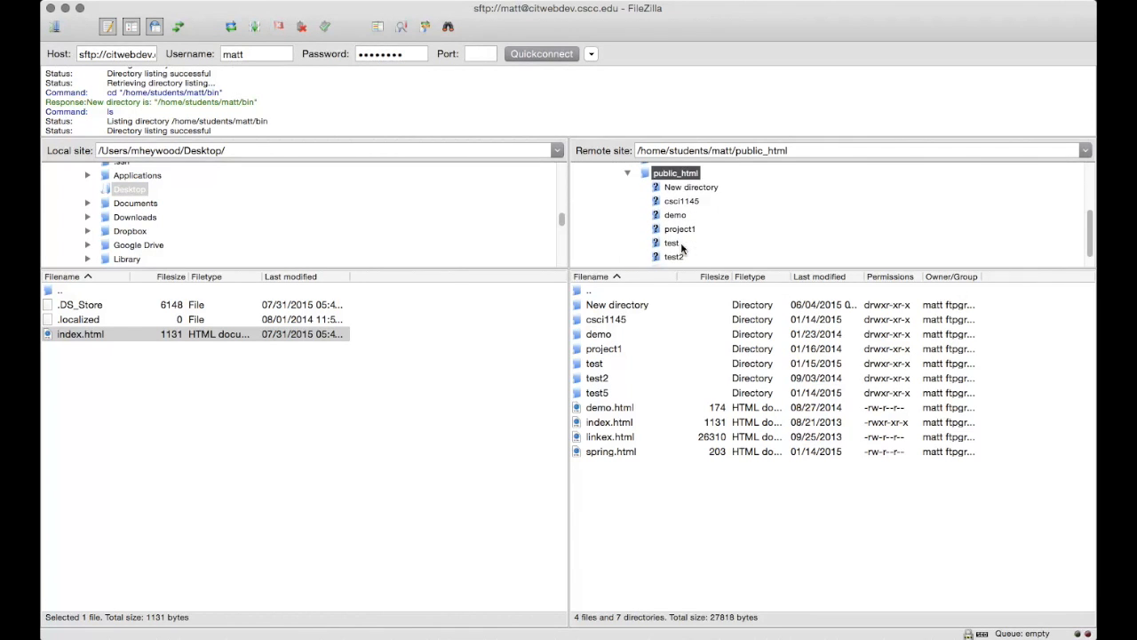
pyautogui.scroll(2, 685, 251)
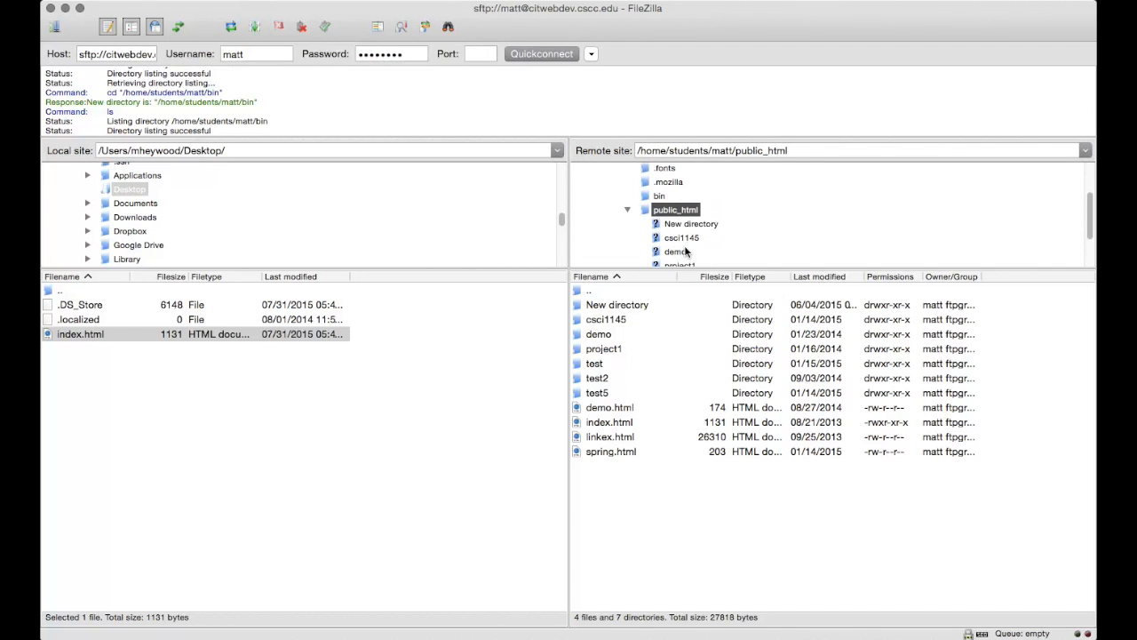
pyautogui.click(628, 211)
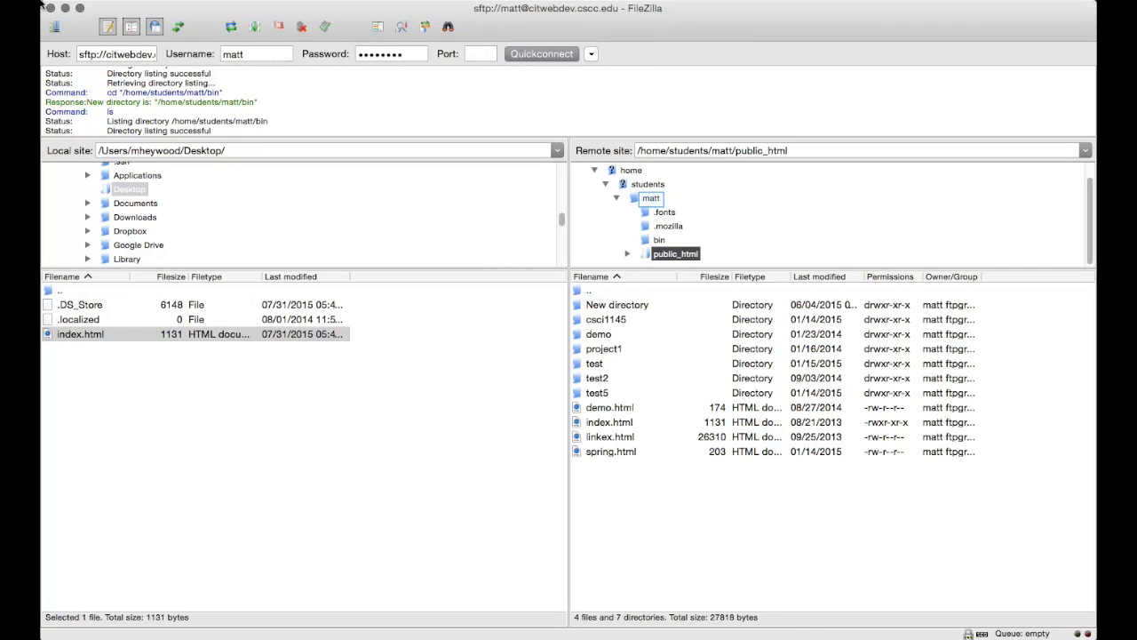
# Visit the remote home folder, reopen public_html and go through its listed items down to spring.html.
pyautogui.click(651, 199)
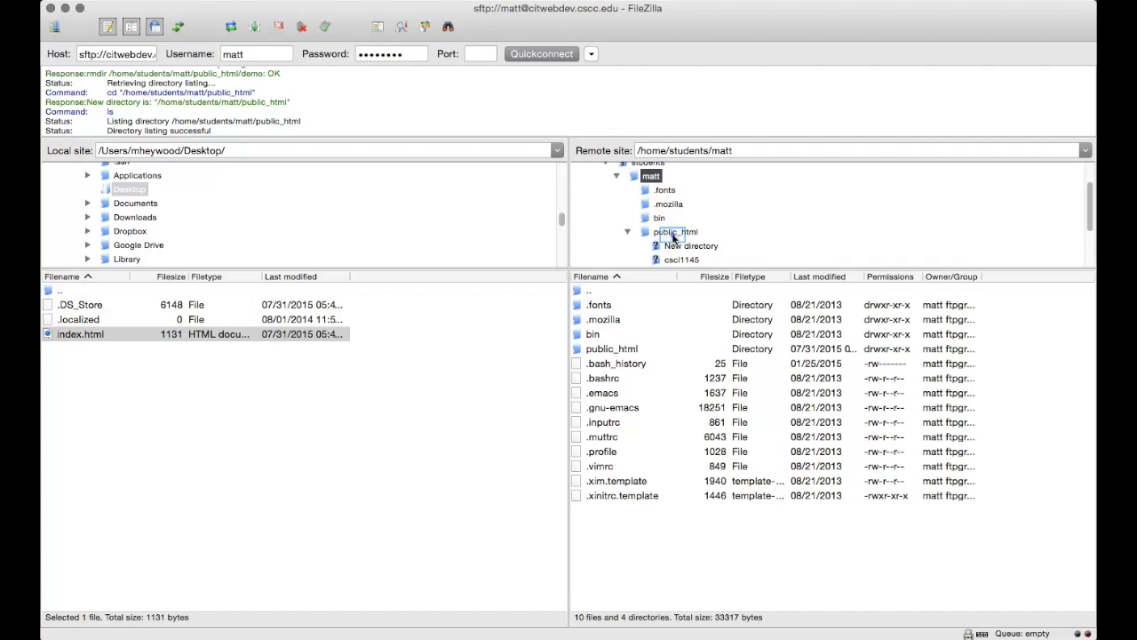
pyautogui.click(673, 233)
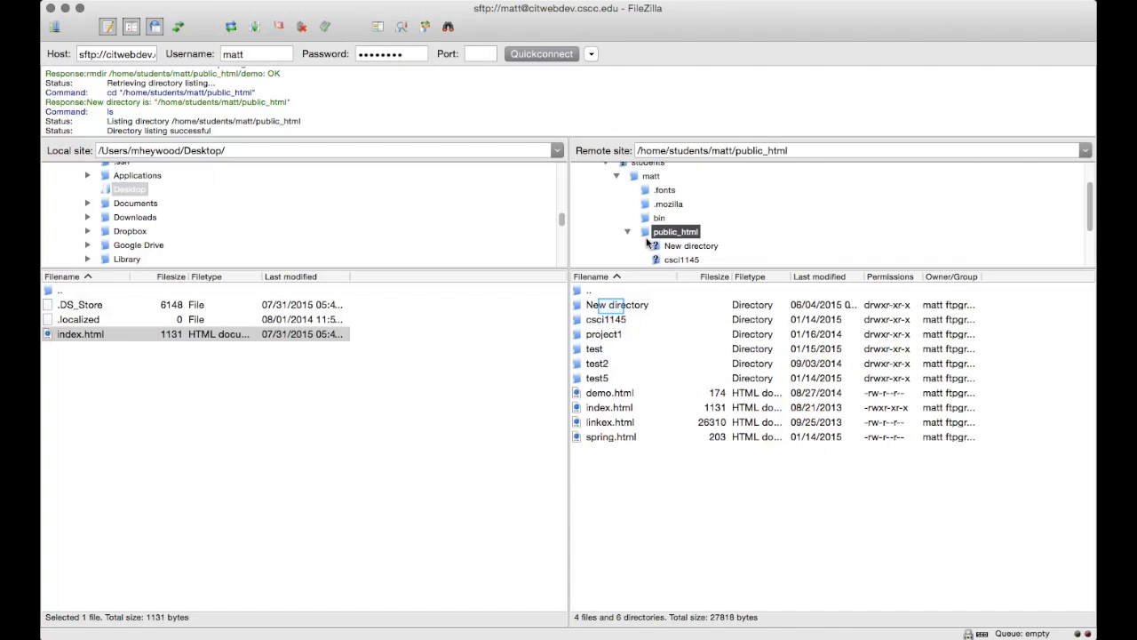
pyautogui.click(610, 304)
pyautogui.press('Down')
pyautogui.press('Down')
pyautogui.press('Down')
pyautogui.press('Down')
pyautogui.press('Down')
pyautogui.press('Down')
pyautogui.press('Down')
pyautogui.press('Down')
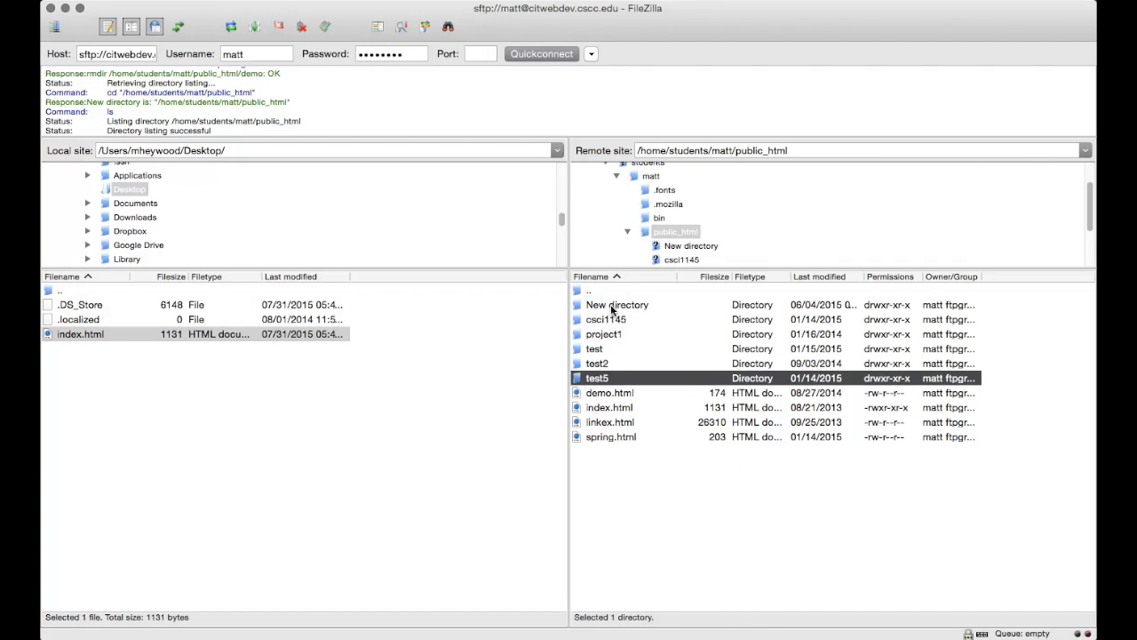
pyautogui.press('Down')
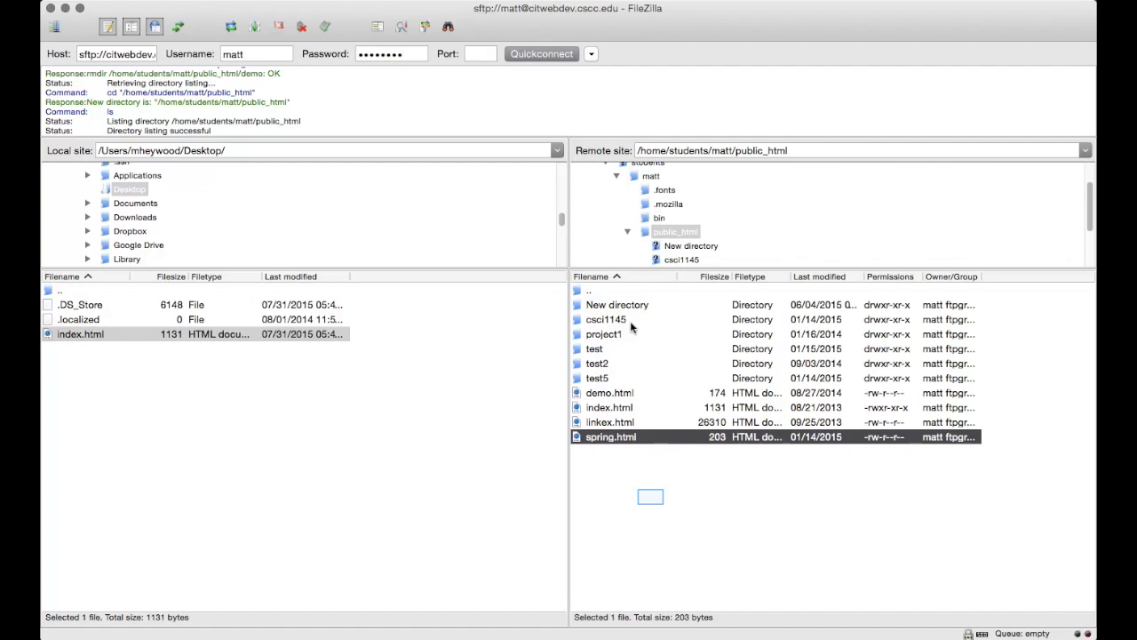
# Create a new directory named demo inside the remote public_html folder.
pyautogui.rightClick(651, 498)
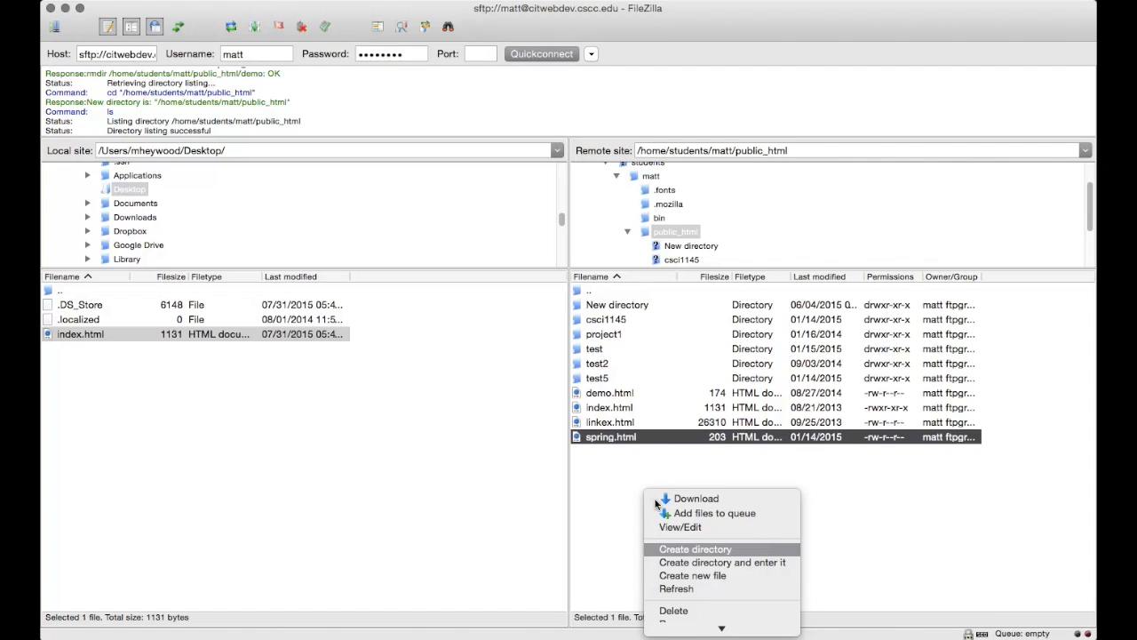
pyautogui.click(662, 550)
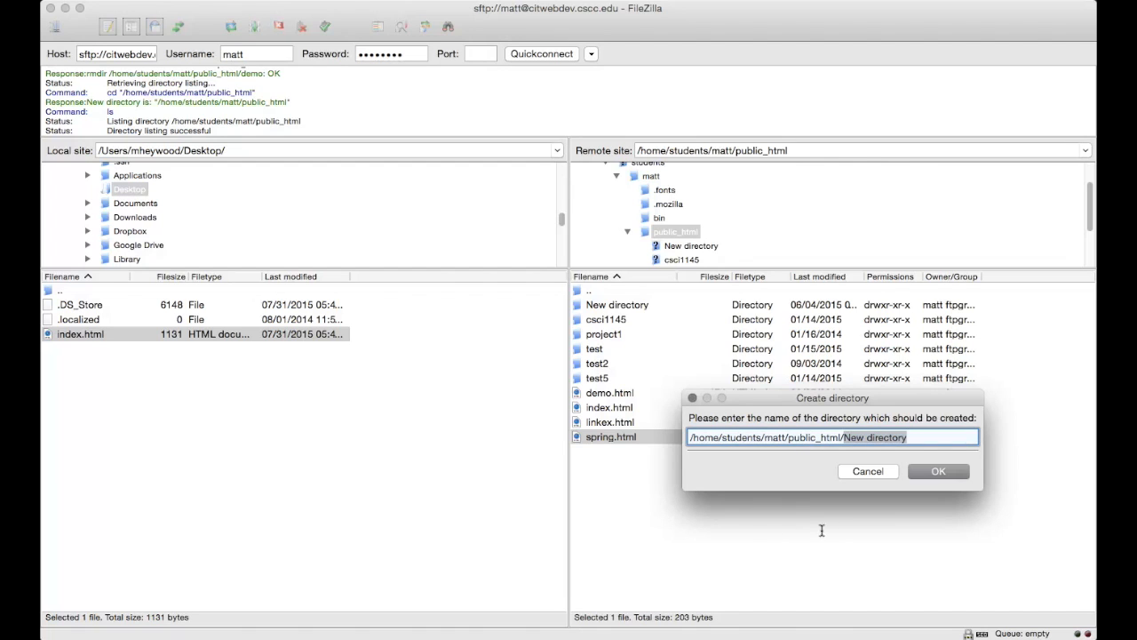
pyautogui.click(910, 437)
pyautogui.press('BackSpace')
pyautogui.press('BackSpace')
pyautogui.press('BackSpace')
pyautogui.press('BackSpace')
pyautogui.press('BackSpace')
pyautogui.press('BackSpace')
pyautogui.press('BackSpace')
pyautogui.press('BackSpace')
pyautogui.press('BackSpace')
pyautogui.press('BackSpace')
pyautogui.press('BackSpace')
pyautogui.press('BackSpace')
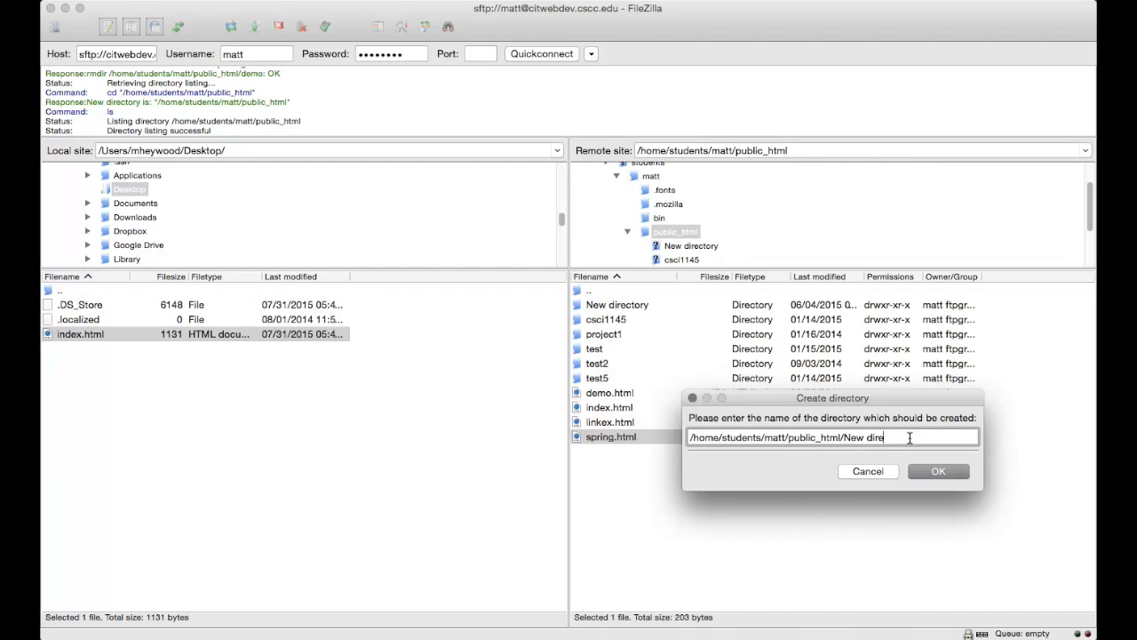
pyautogui.press('BackSpace')
pyautogui.write('demo')
pyautogui.press('Return')
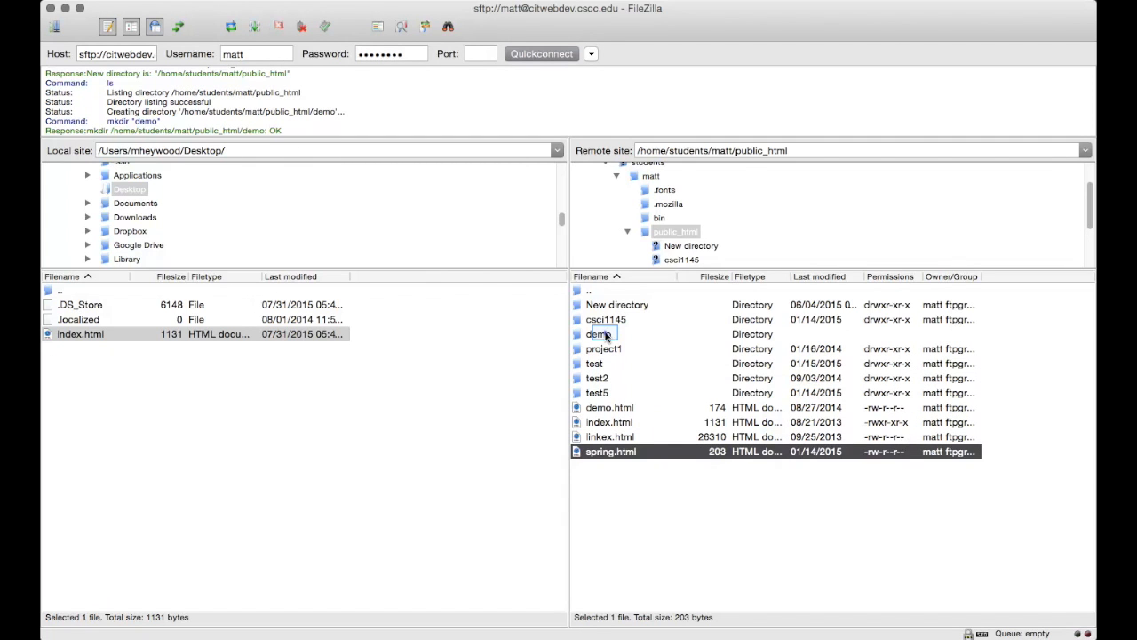
# Return to the local Desktop folder and upload test.html into the remote demo directory.
pyautogui.click(608, 336)
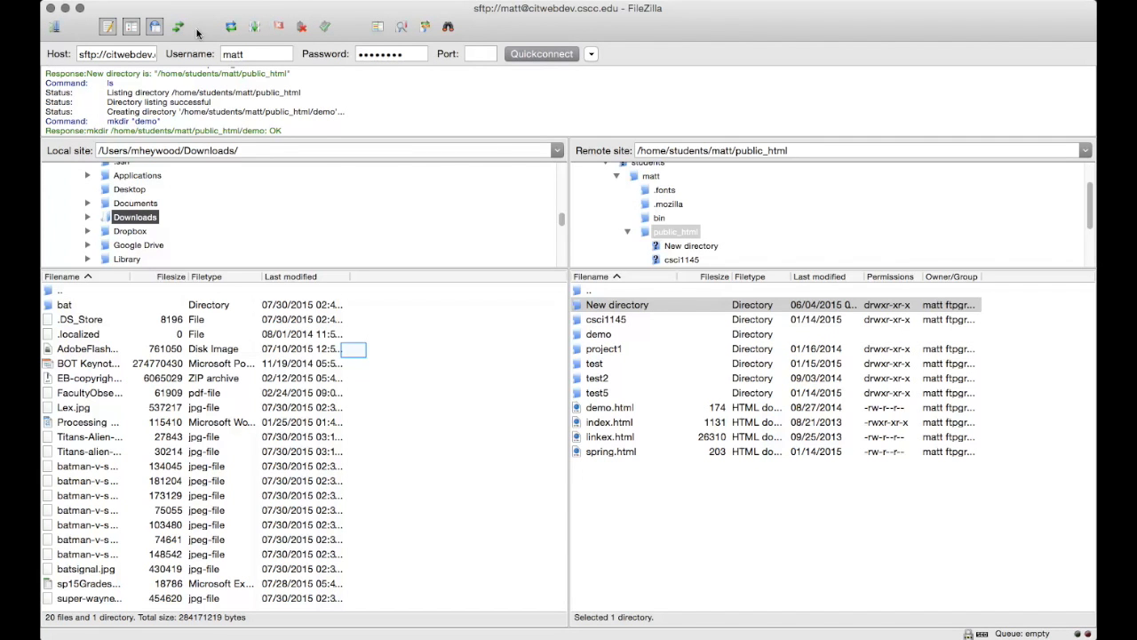
pyautogui.click(354, 354)
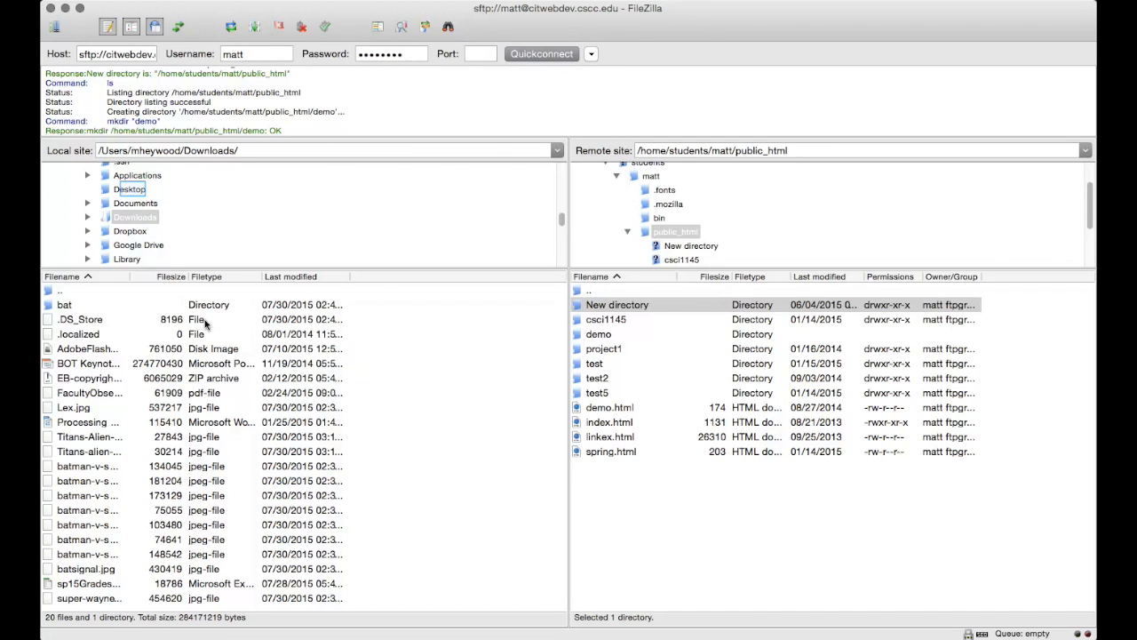
pyautogui.click(130, 190)
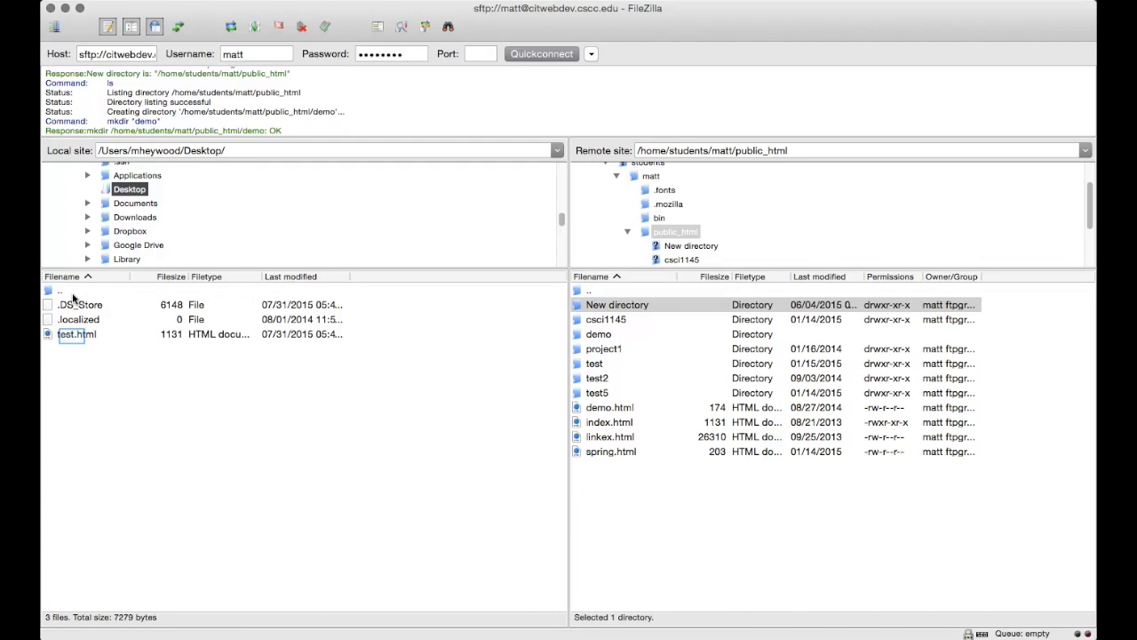
pyautogui.click(73, 335)
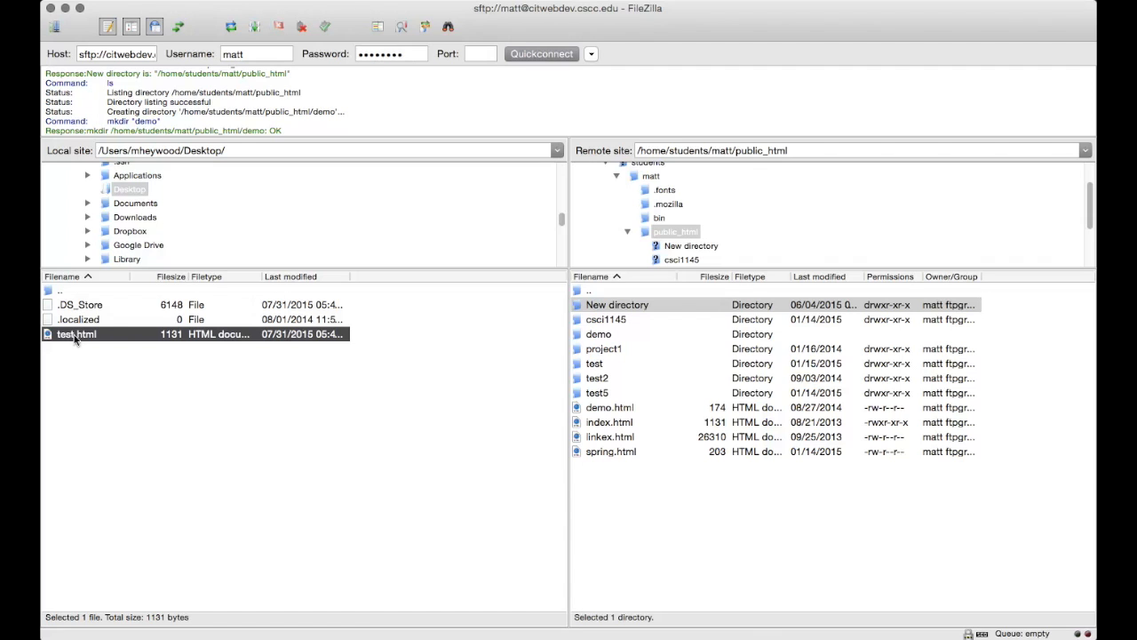
pyautogui.moveTo(552, 358); pyautogui.dragTo(597, 337)
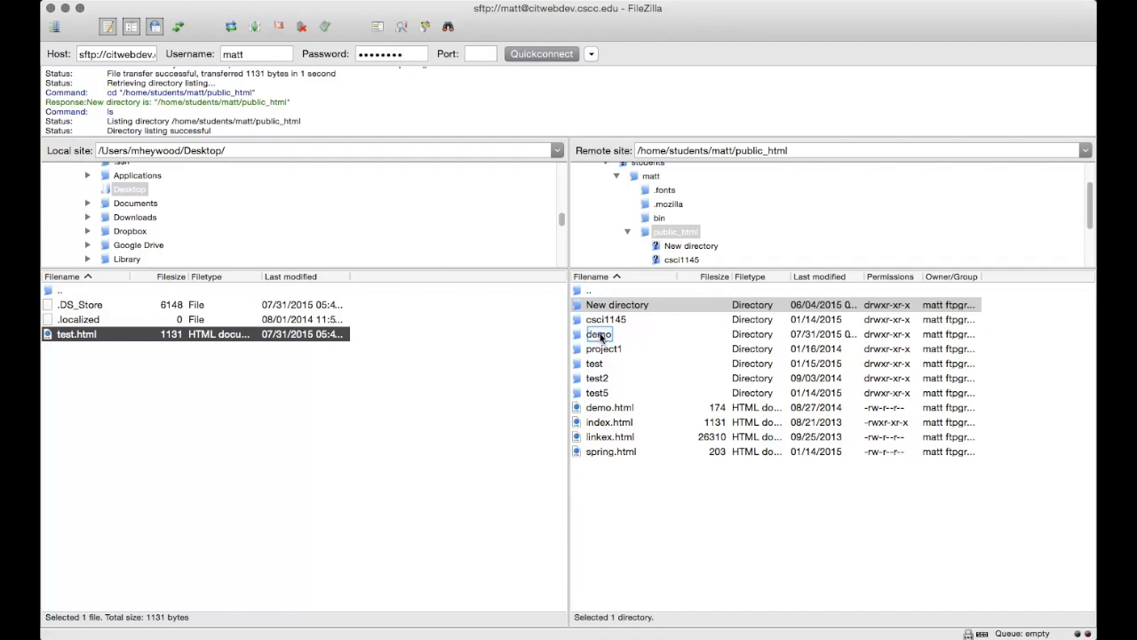
# Open the remote demo directory and select the uploaded test.html.
pyautogui.click(600, 336)
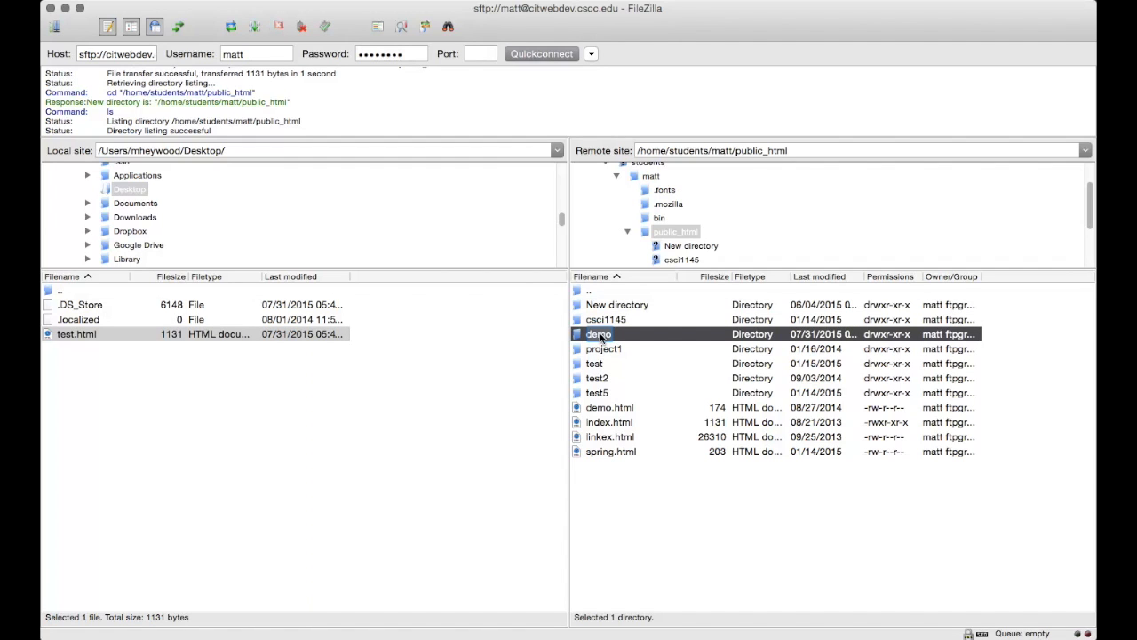
pyautogui.doubleClick(599, 335)
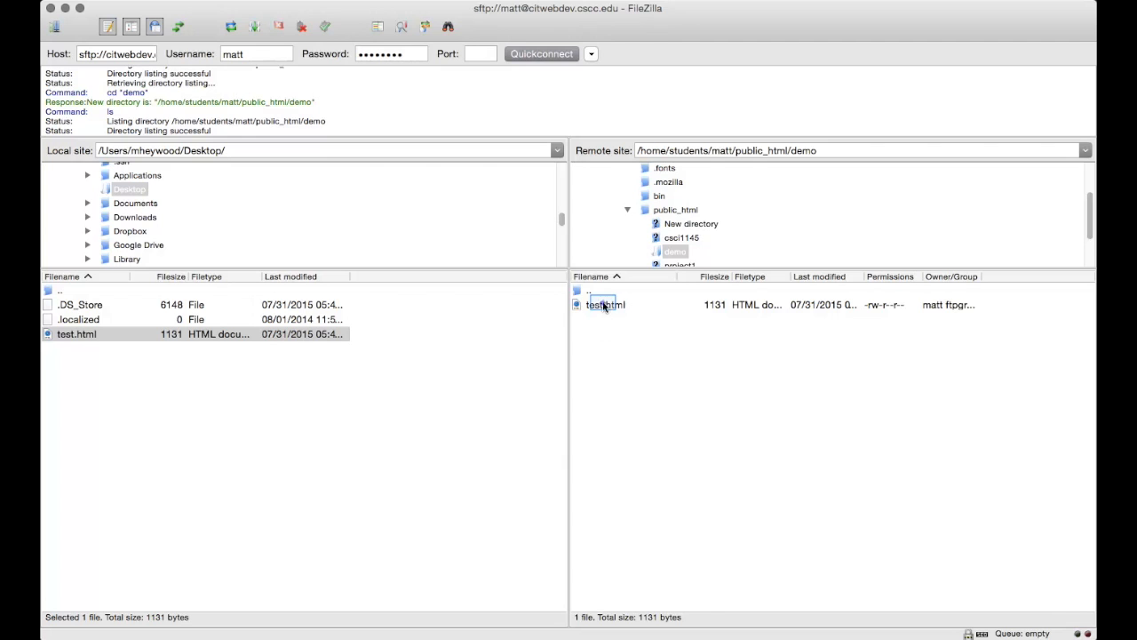
pyautogui.click(604, 305)
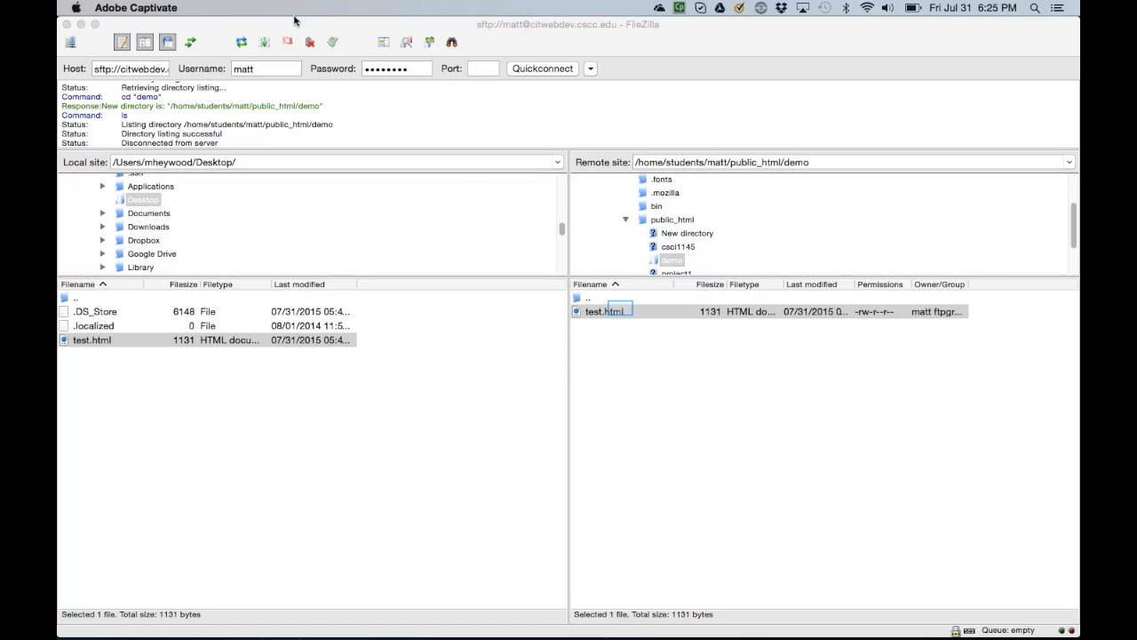
pyautogui.click(620, 311)
pyautogui.moveTo(503, 629)
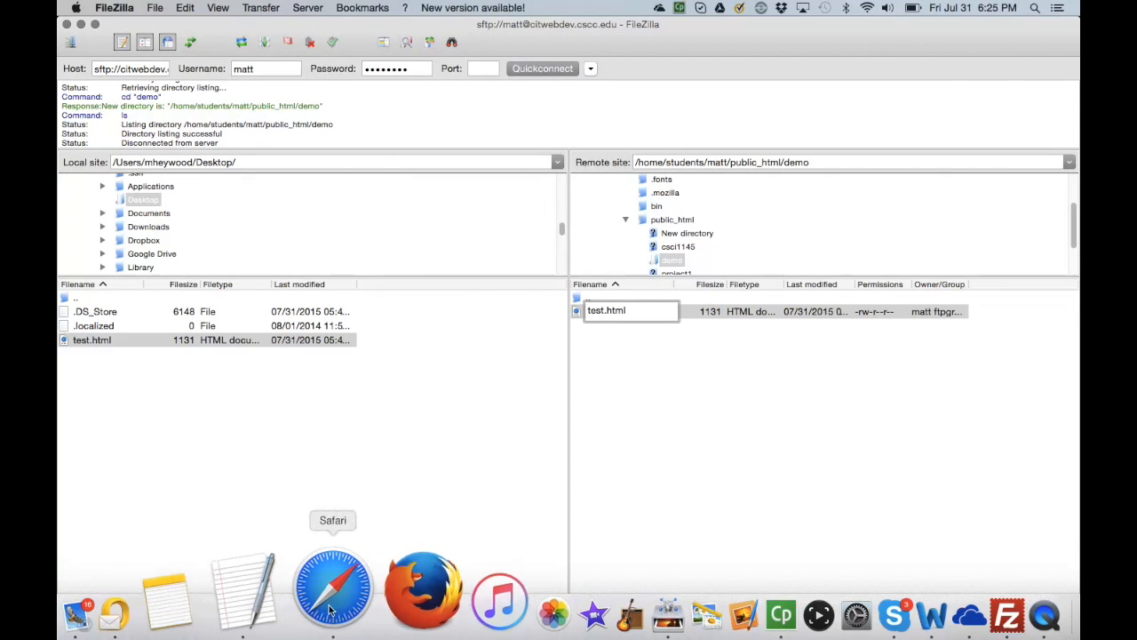
pyautogui.click(328, 608)
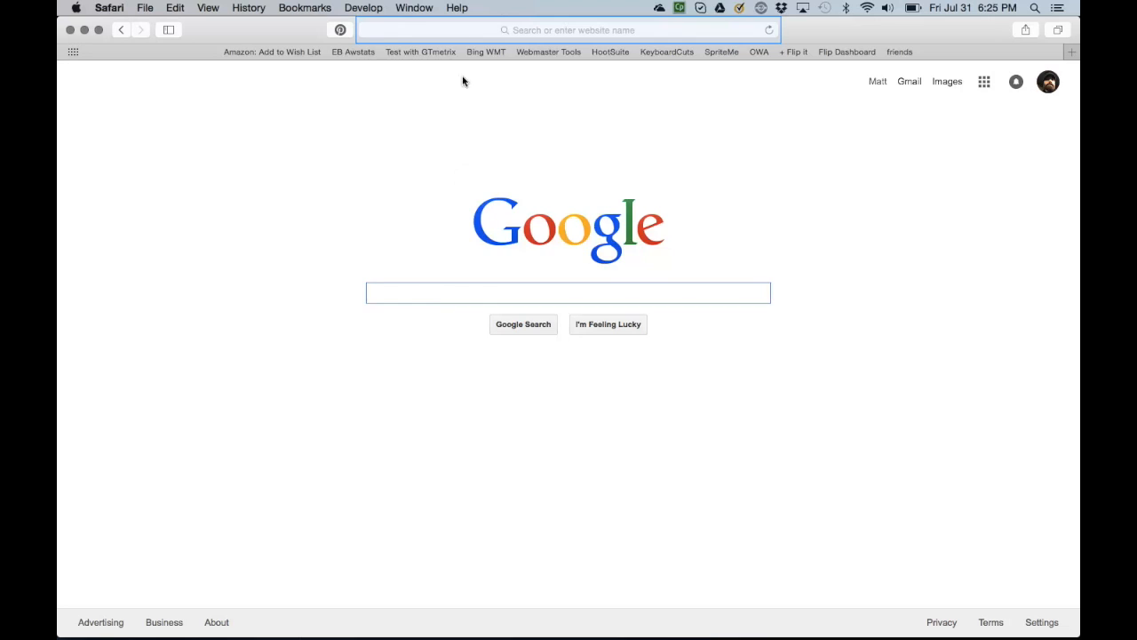
pyautogui.write('http://citweb')
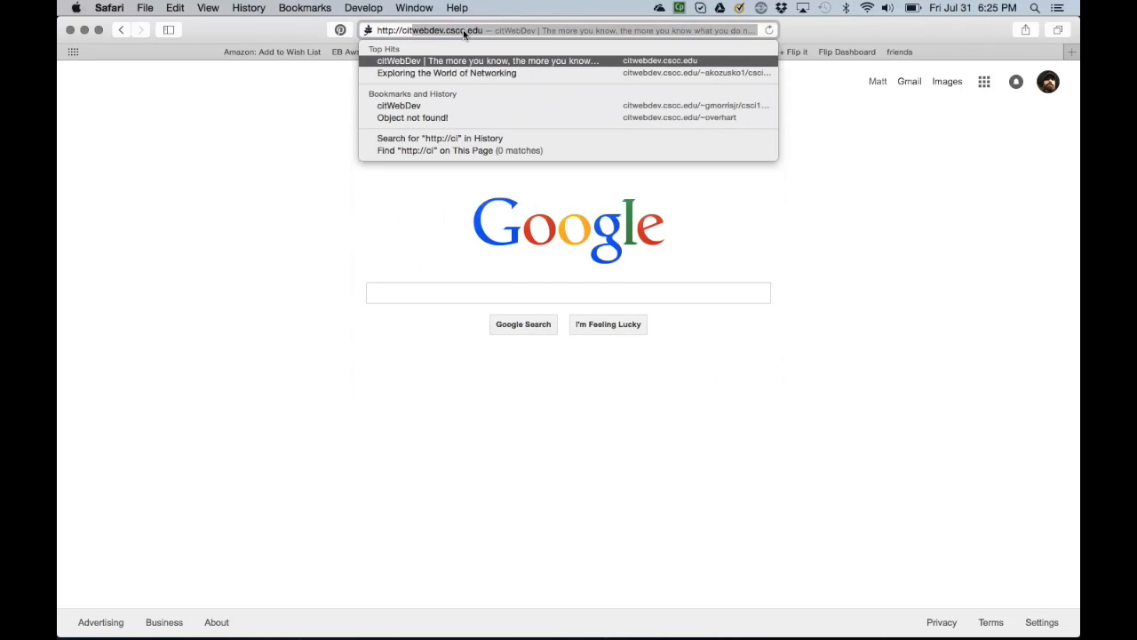
pyautogui.write('dev.cscc.edu/')
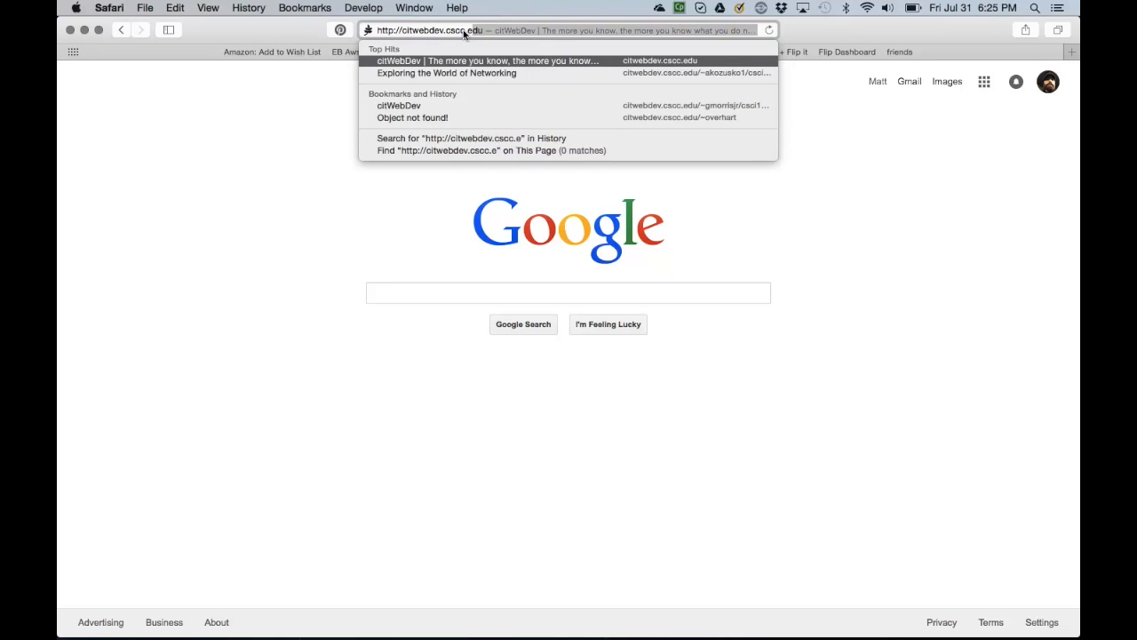
pyautogui.write('~matt/c')
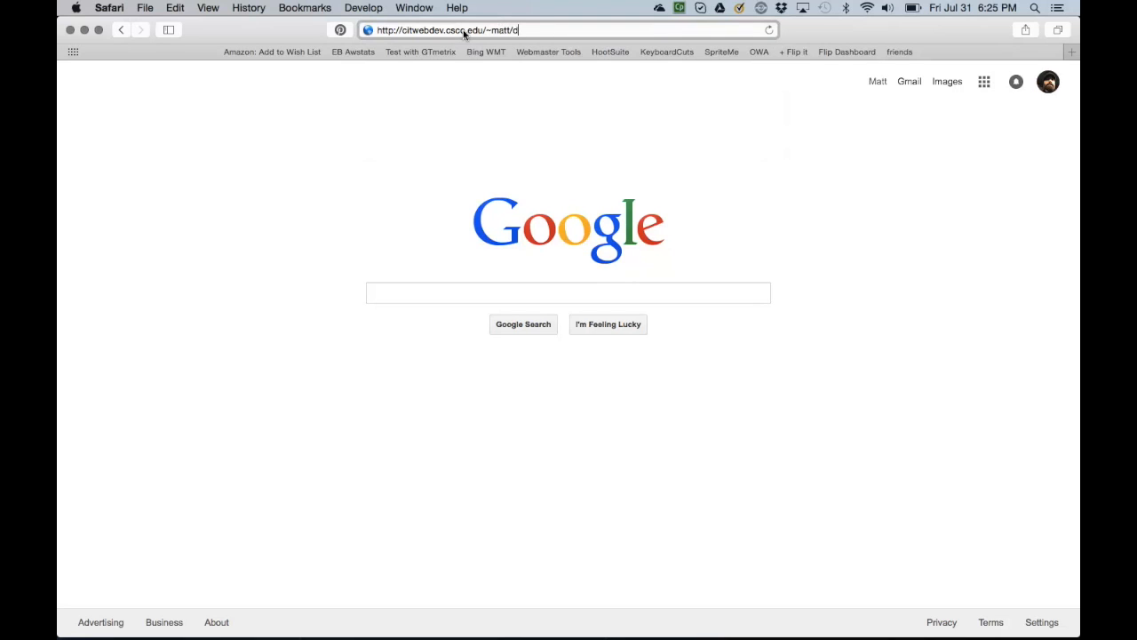
pyautogui.write('emo/test.html')
pyautogui.press('Return')
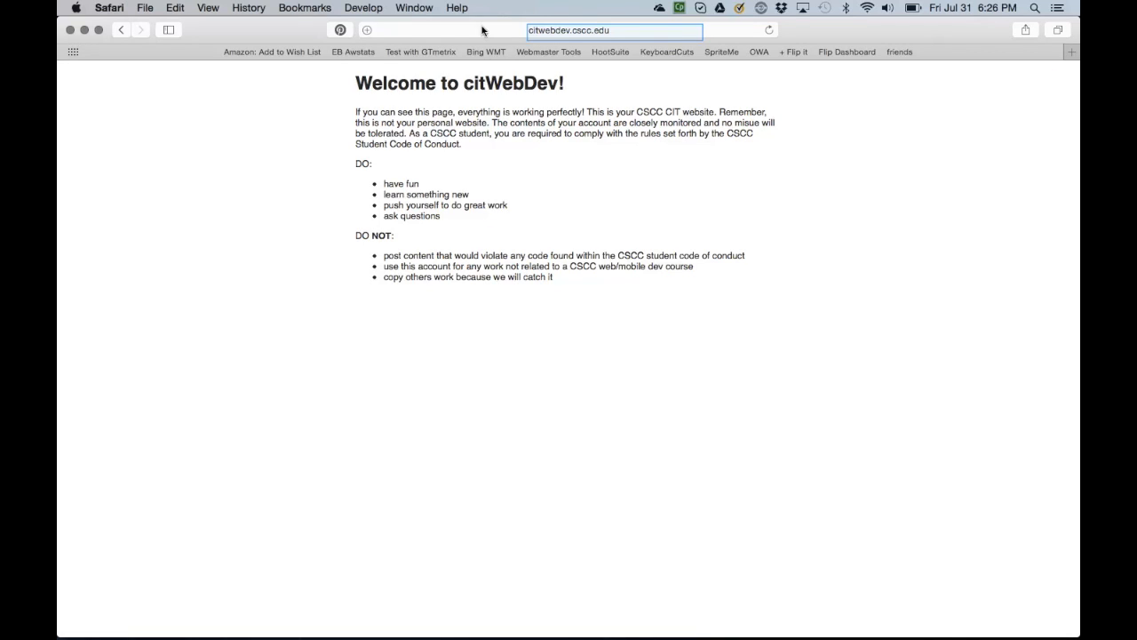
# Load the same test.html address with the folder name capitalised as Demo, and highlight that folder name in the address.
pyautogui.click(557, 30)
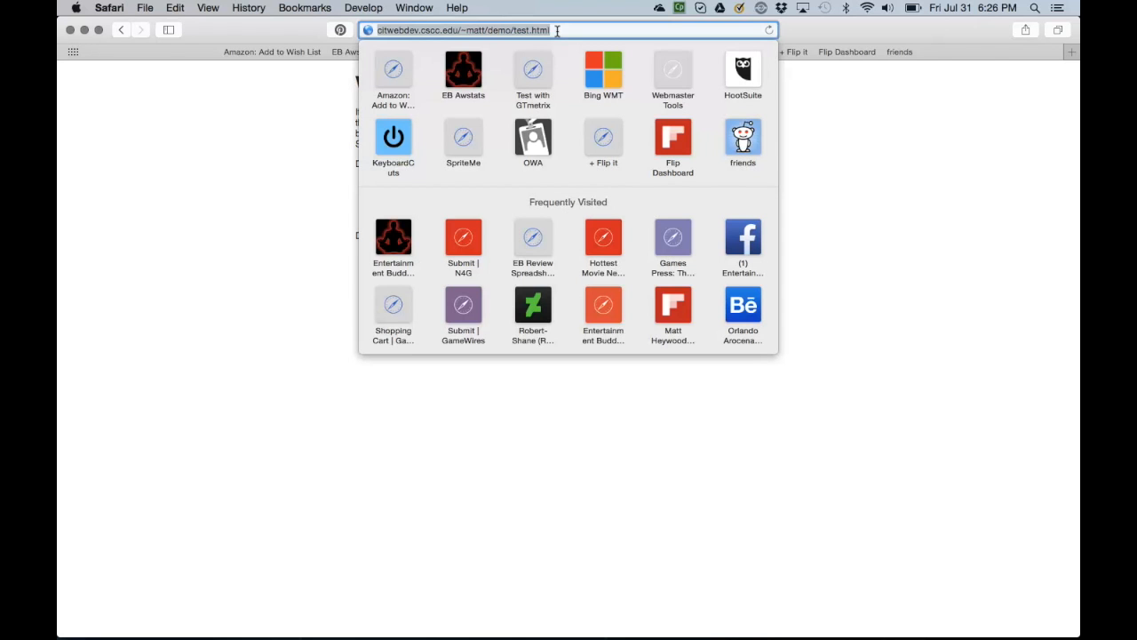
pyautogui.click(494, 30)
pyautogui.press('BackSpace')
pyautogui.write('D')
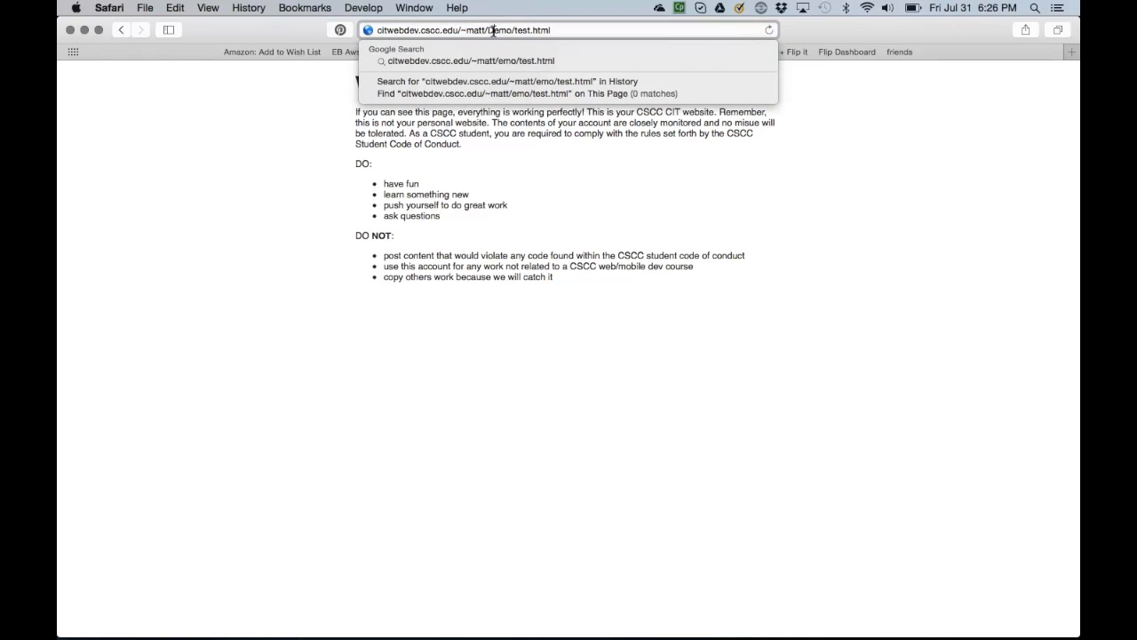
pyautogui.press('Return')
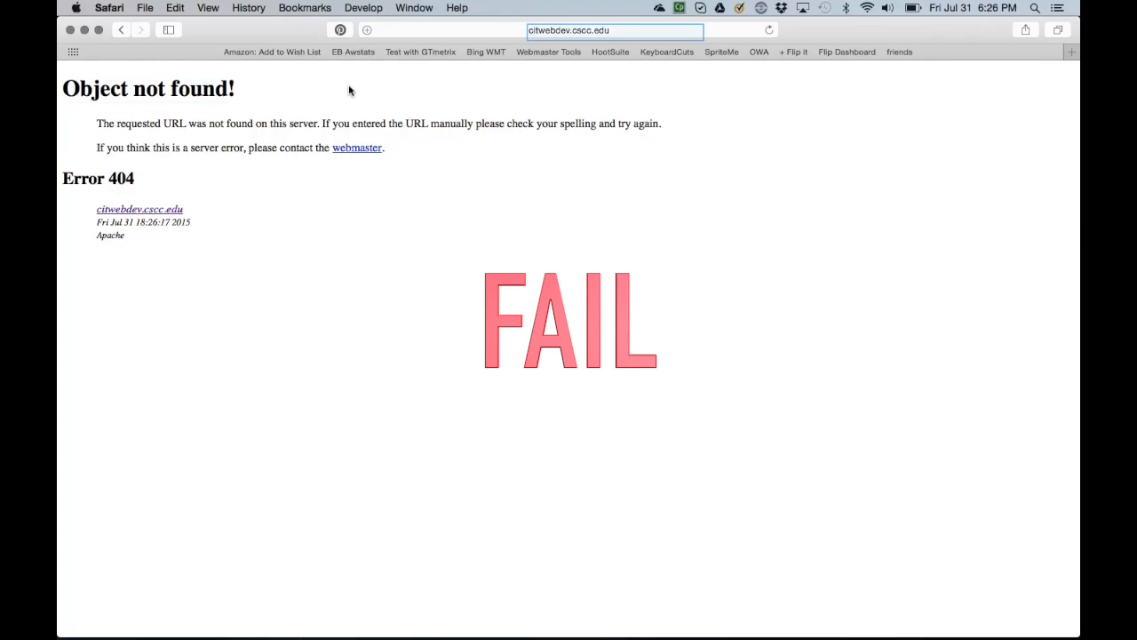
pyautogui.click(534, 33)
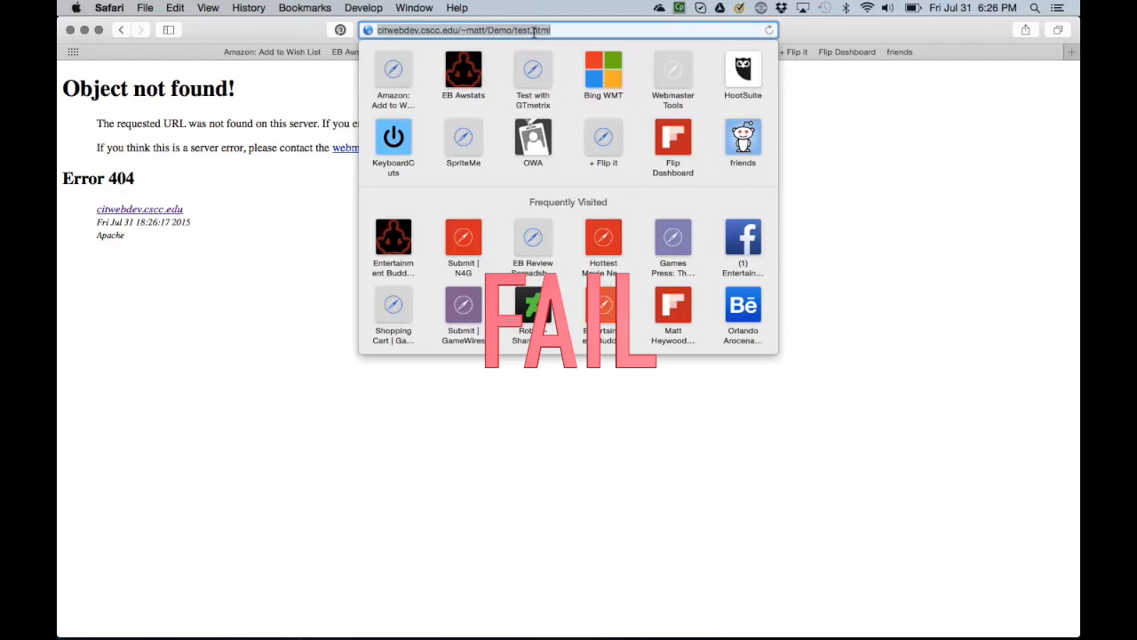
pyautogui.click(488, 32)
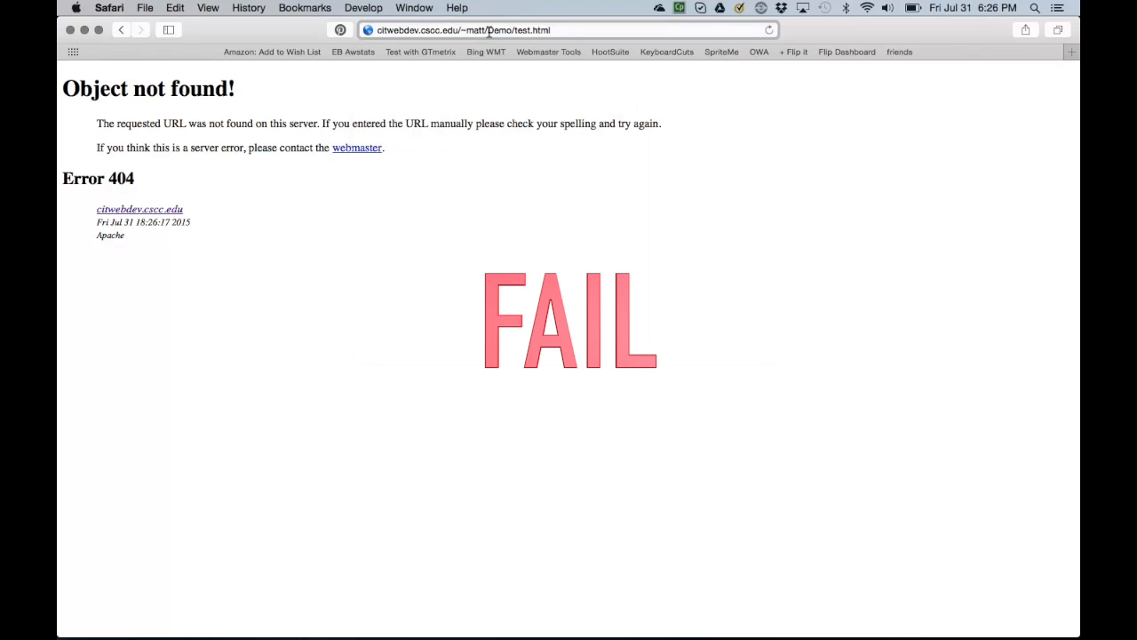
pyautogui.moveTo(489, 32); pyautogui.dragTo(513, 32)
# Switch back to FileZilla and select the remote demo folder in the directory tree.
pyautogui.moveTo(557, 631)
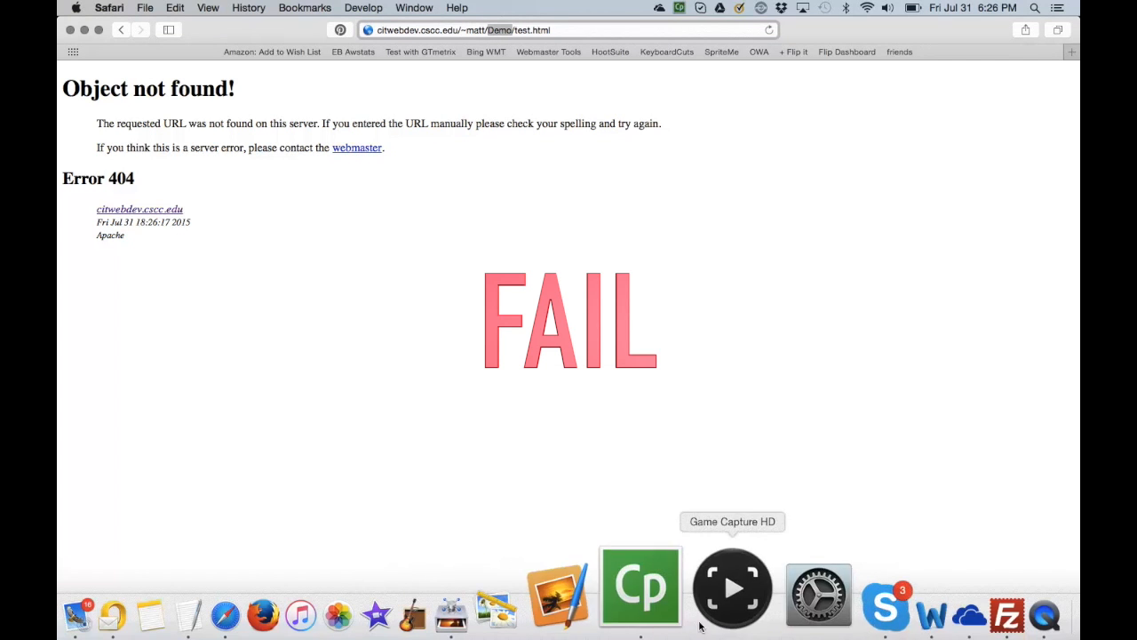
pyautogui.click(893, 613)
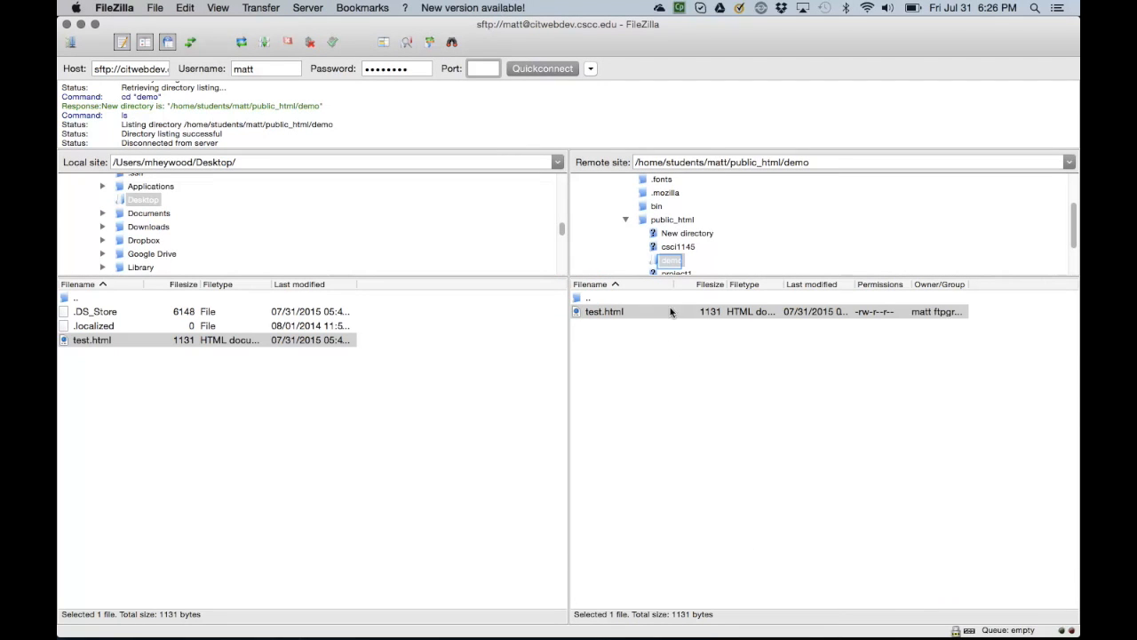
pyautogui.click(672, 261)
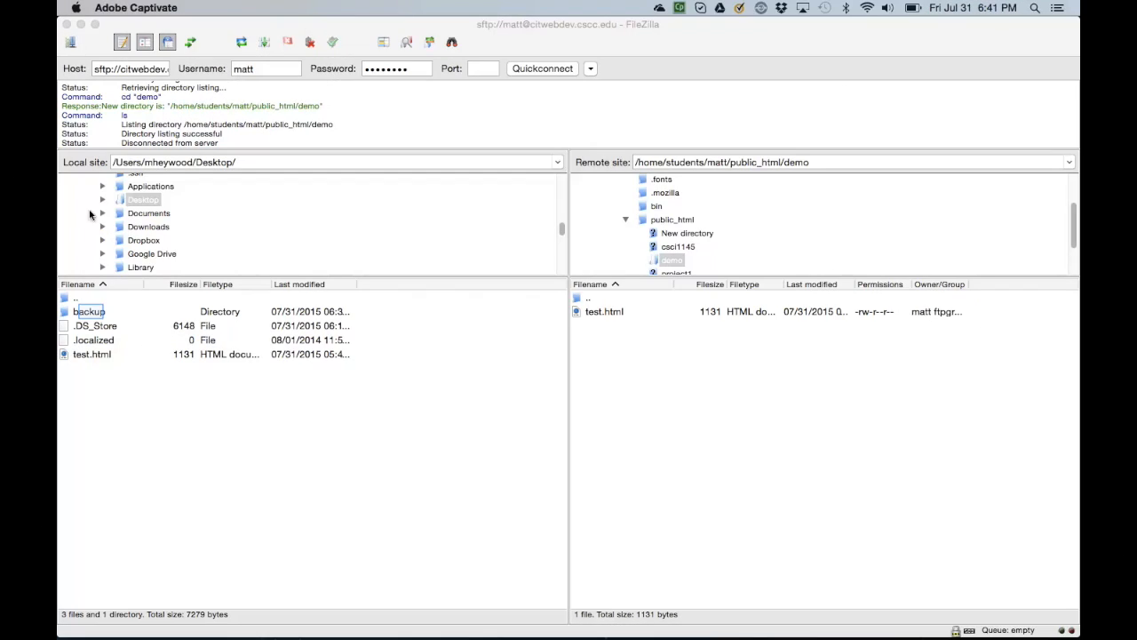
# Open the local Desktop/backup folder and download test.html from the remote demo directory into it.
pyautogui.click(91, 315)
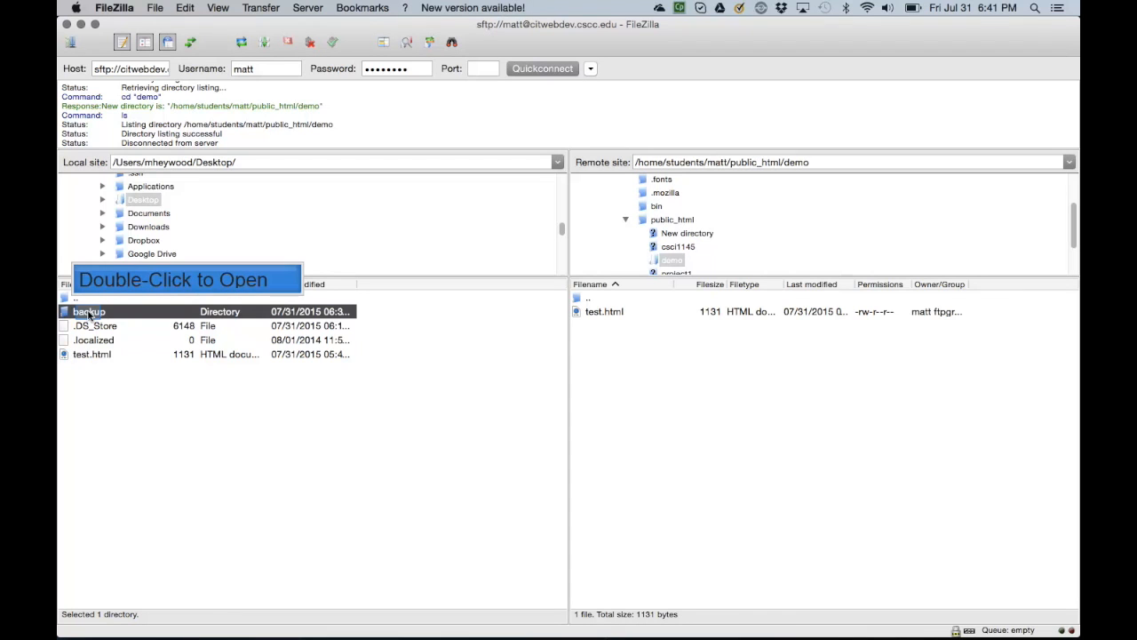
pyautogui.doubleClick(89, 313)
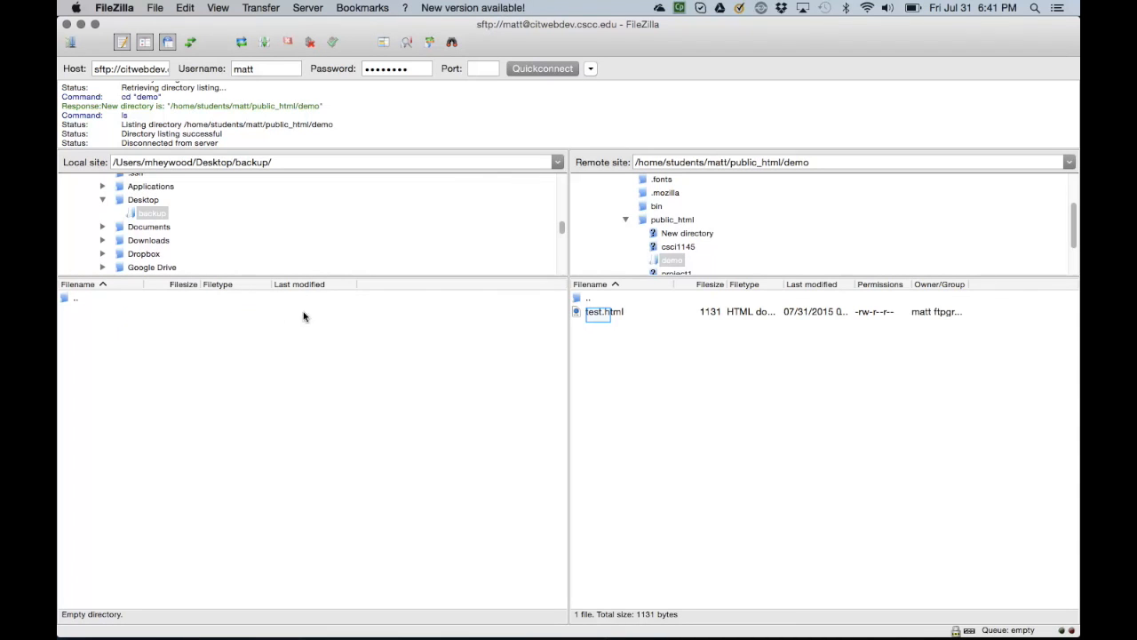
pyautogui.click(599, 315)
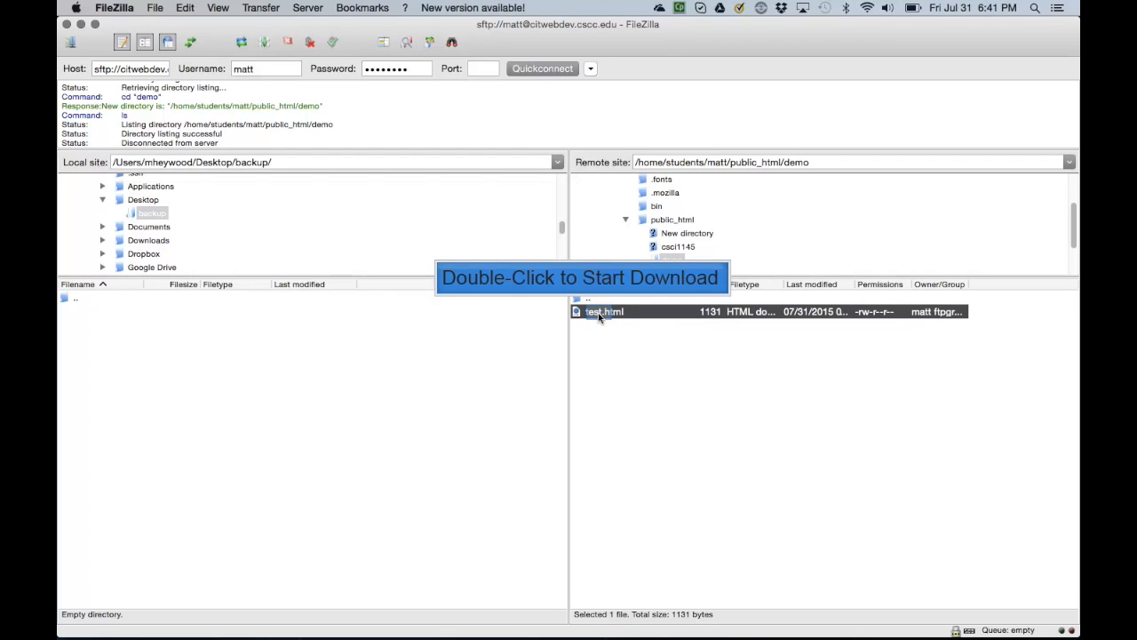
pyautogui.doubleClick(599, 312)
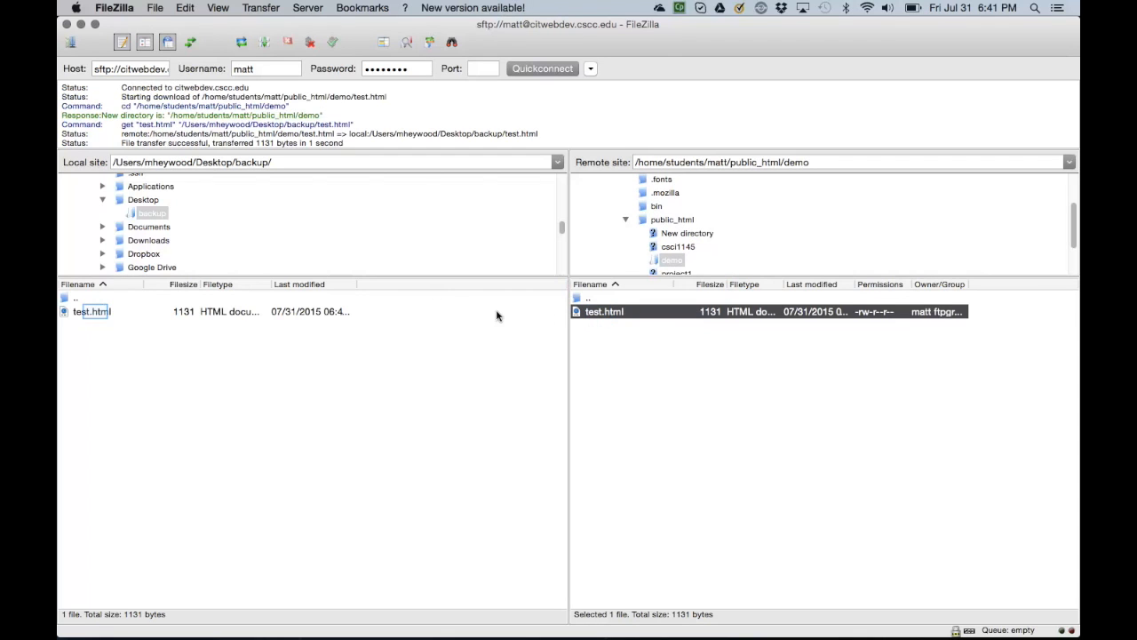
# Check the downloaded test.html in the local backup folder, visiting the parent Desktop folder and returning to backup.
pyautogui.click(96, 313)
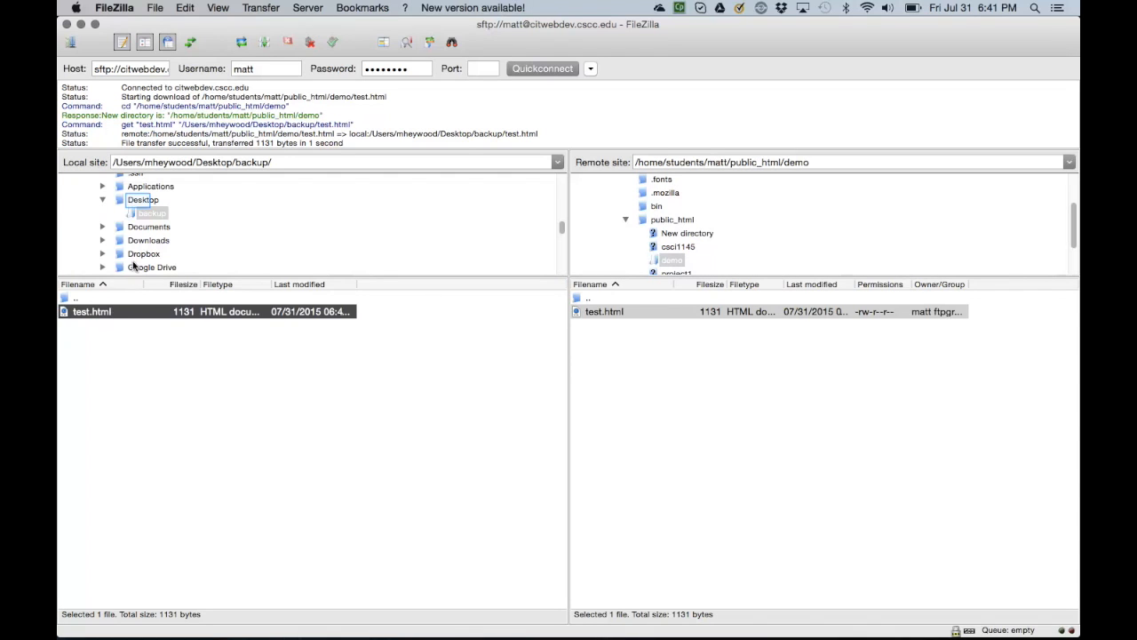
pyautogui.click(139, 201)
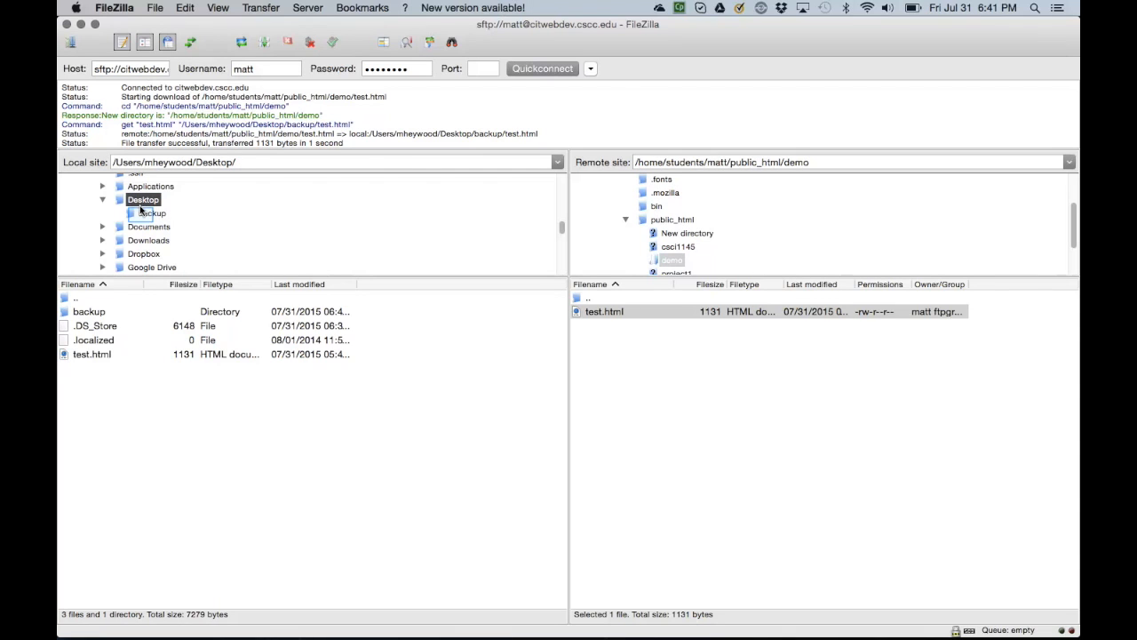
pyautogui.click(147, 213)
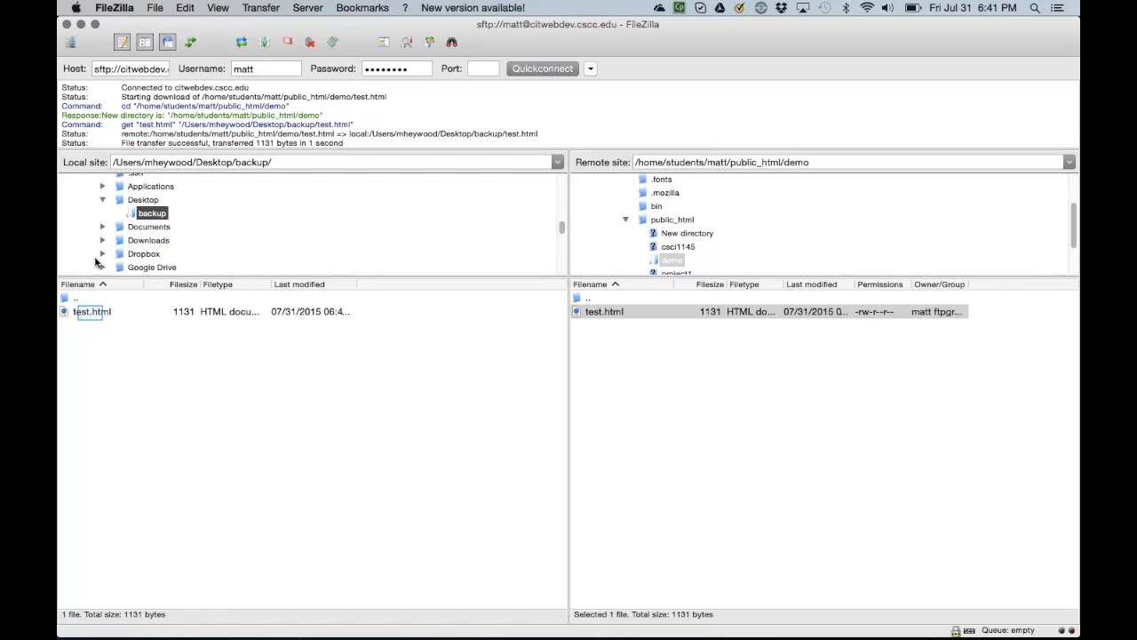
pyautogui.click(92, 313)
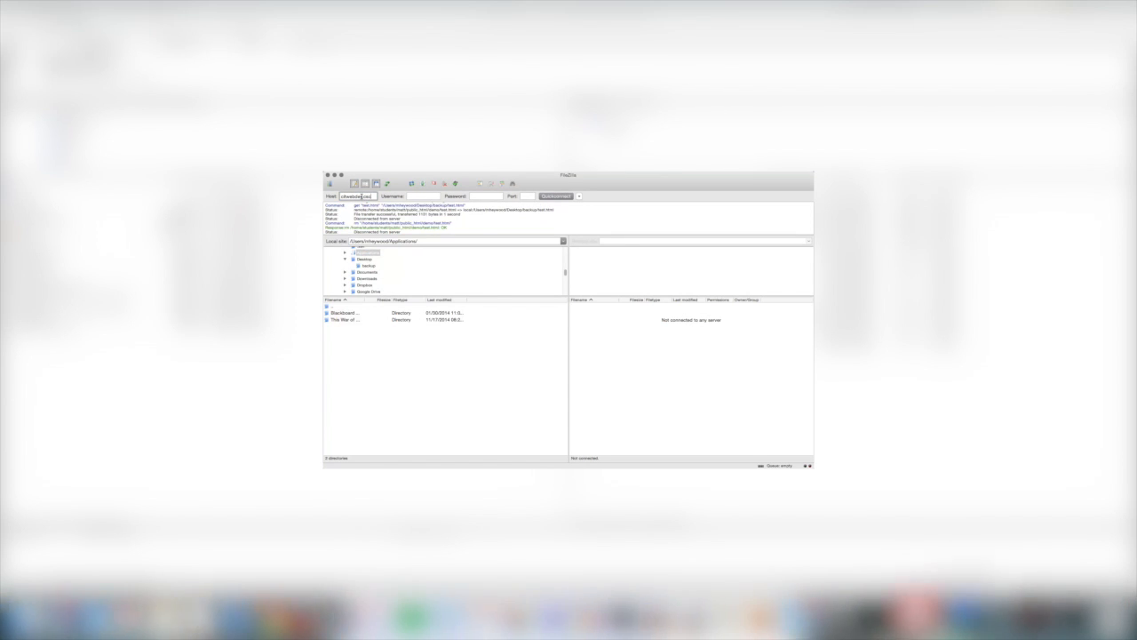
# Enter citwebdev.cscc.edu as the Quickconnect host and fill in the account username.
pyautogui.write('c.edu')
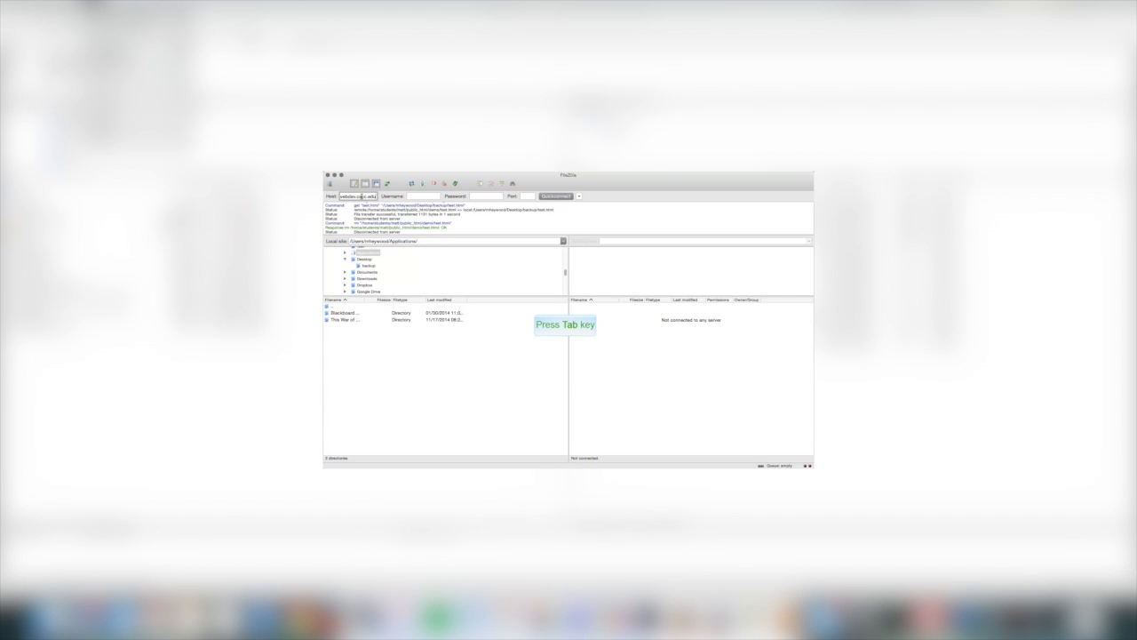
pyautogui.press('Tab')
pyautogui.write('matt')
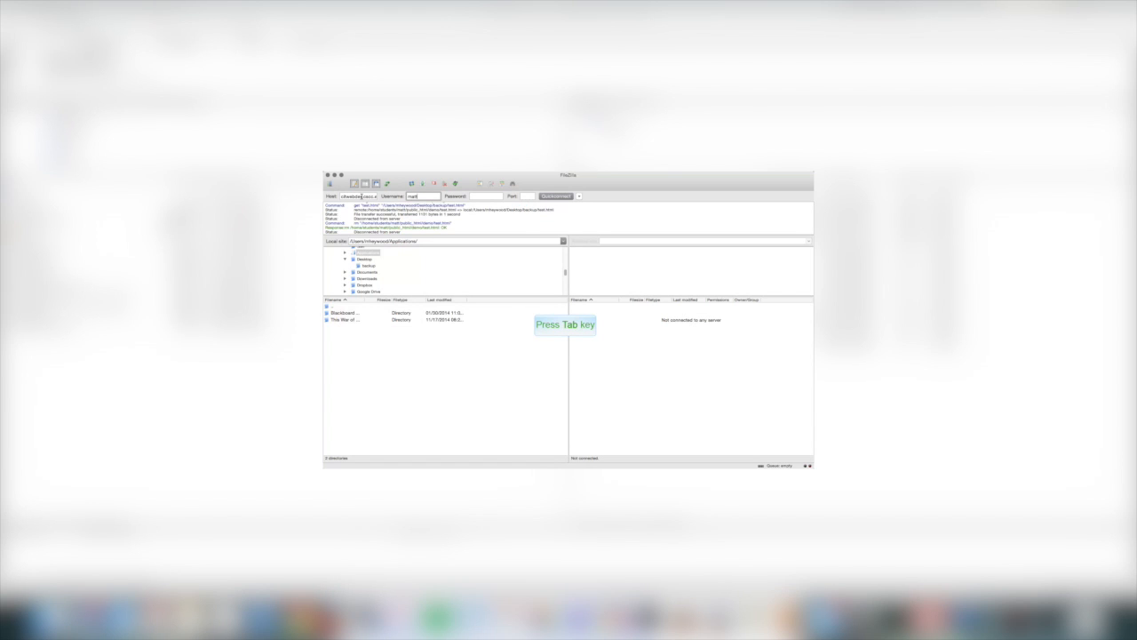